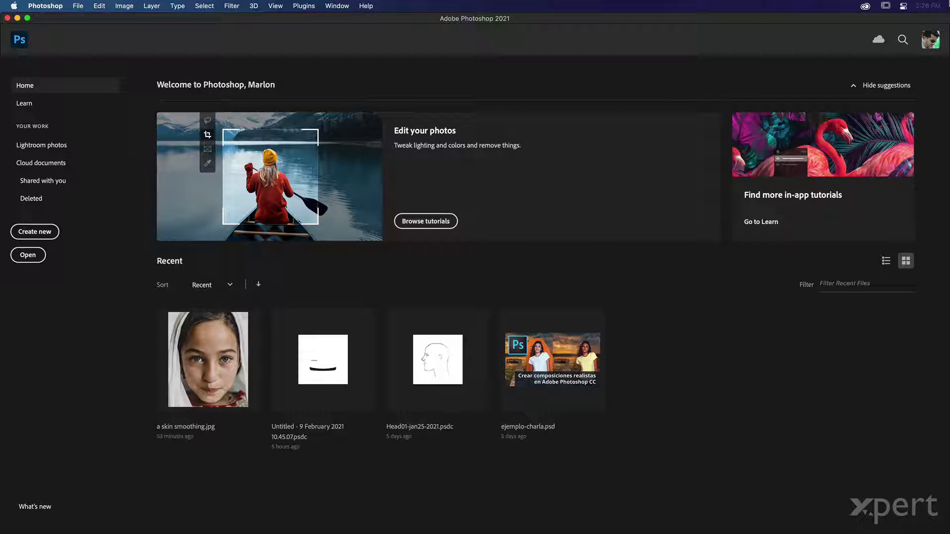
Open the portrait 'a skin smoothing.jpg' from the 01 Neural filters folder
{"action": "key", "text": "super+o"}
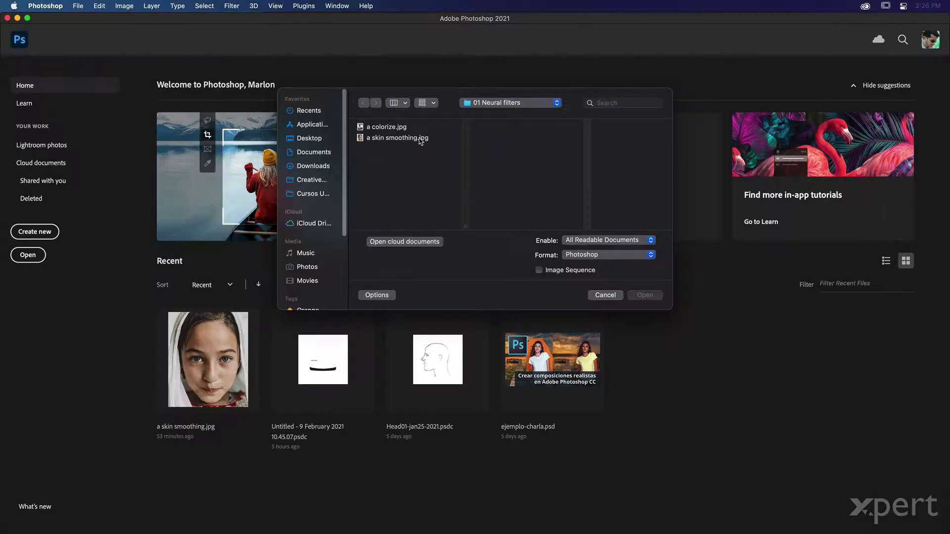
{"action": "left_click", "coordinate": [419, 138]}
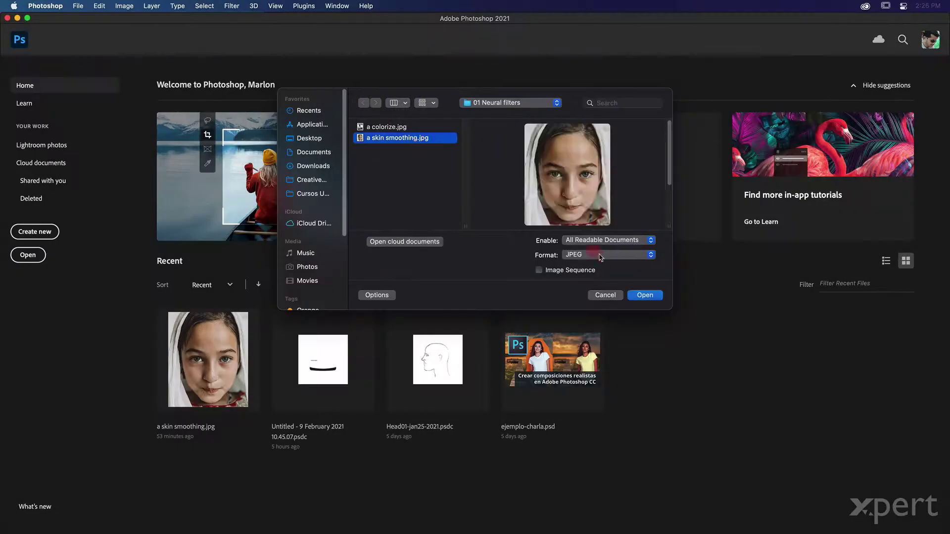
{"action": "left_click", "coordinate": [649, 295]}
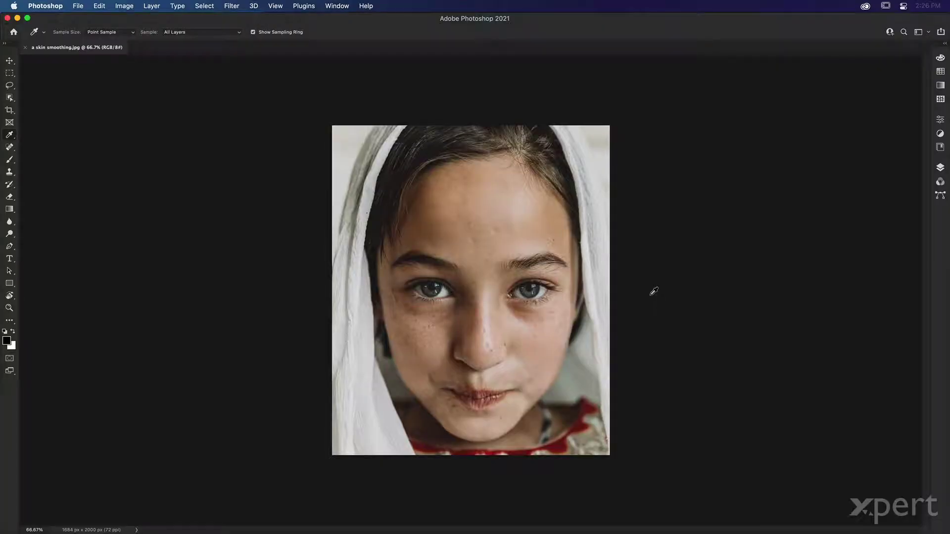
Zoom the portrait to 100% and launch the Neural Filters workspace from the Filter menu
{"action": "key", "text": "super+plus"}
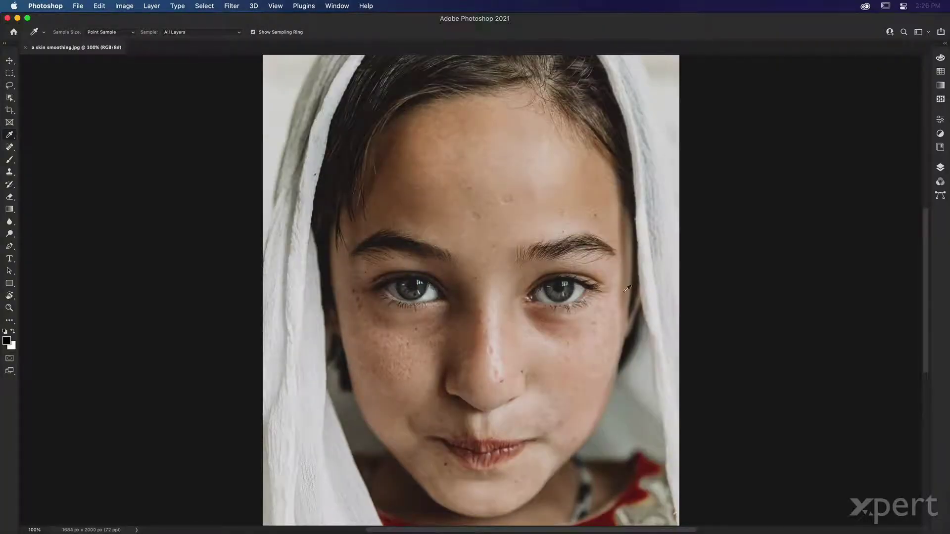
{"action": "left_click", "coordinate": [231, 6]}
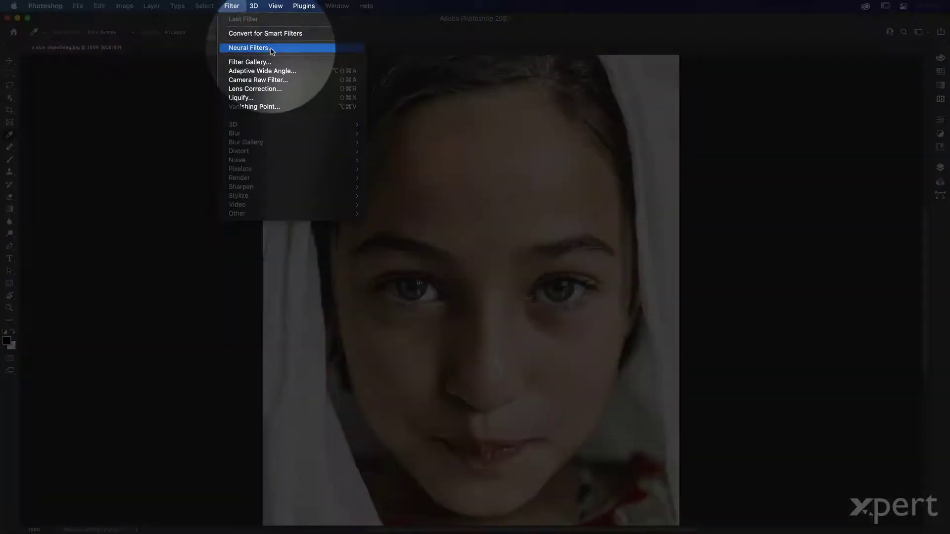
{"action": "left_click", "coordinate": [272, 48]}
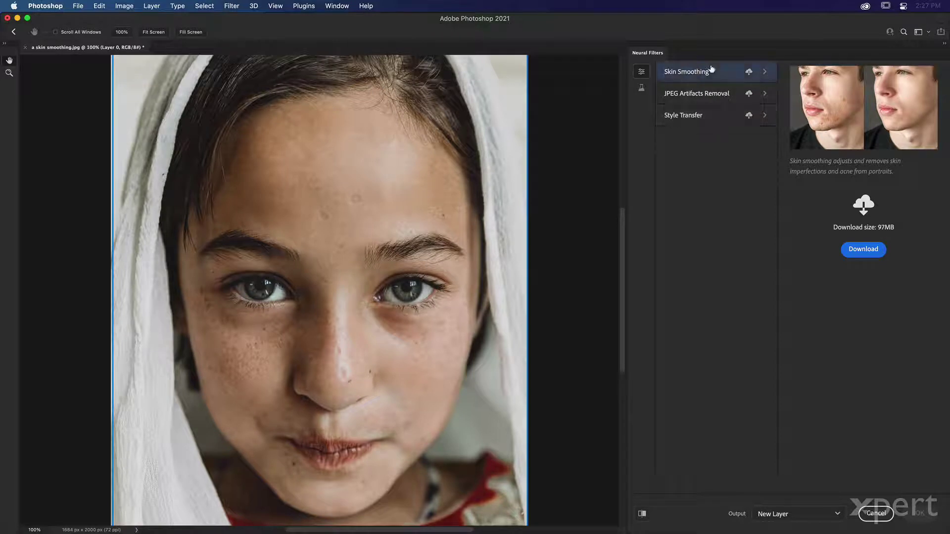
Show the beta neural filters, read Smart Portrait's description, then return to the beta list
{"action": "left_click", "coordinate": [641, 88]}
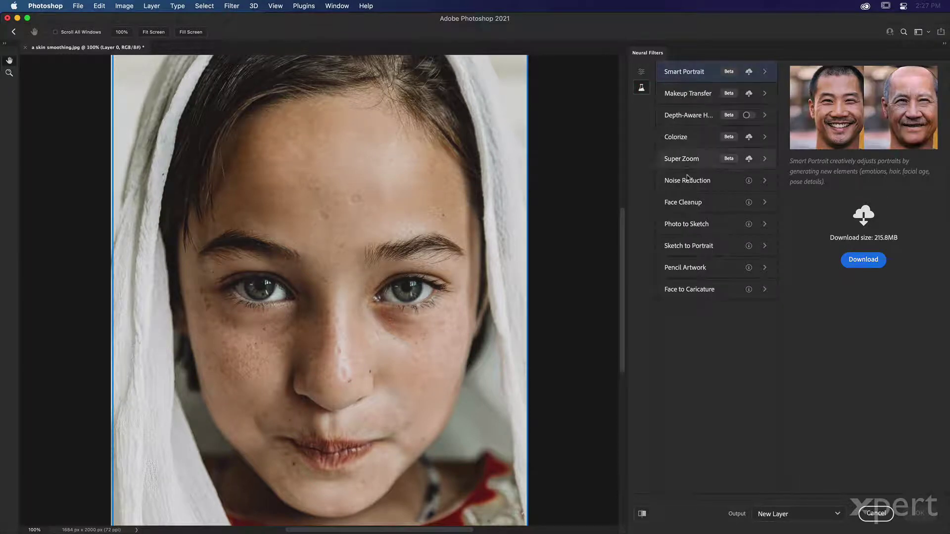
{"action": "left_click", "coordinate": [687, 80]}
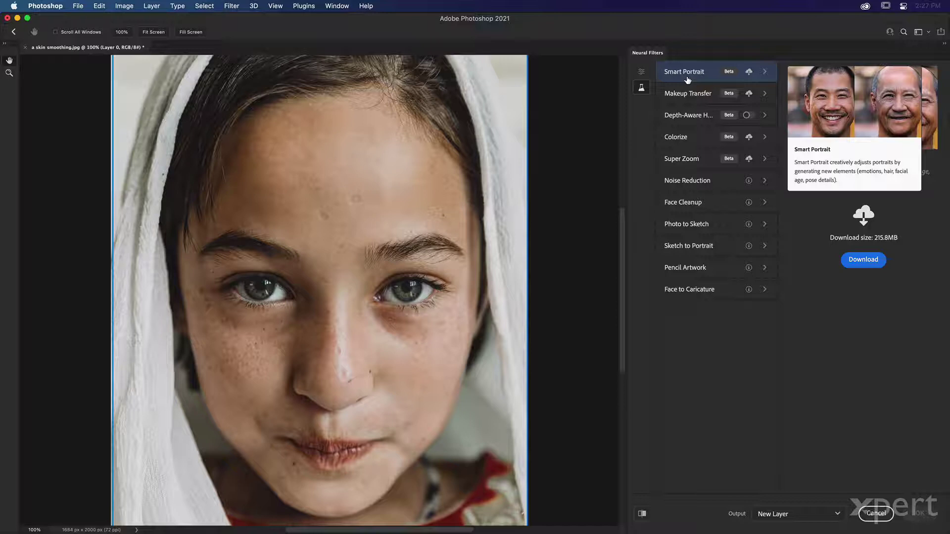
{"action": "left_click", "coordinate": [641, 73]}
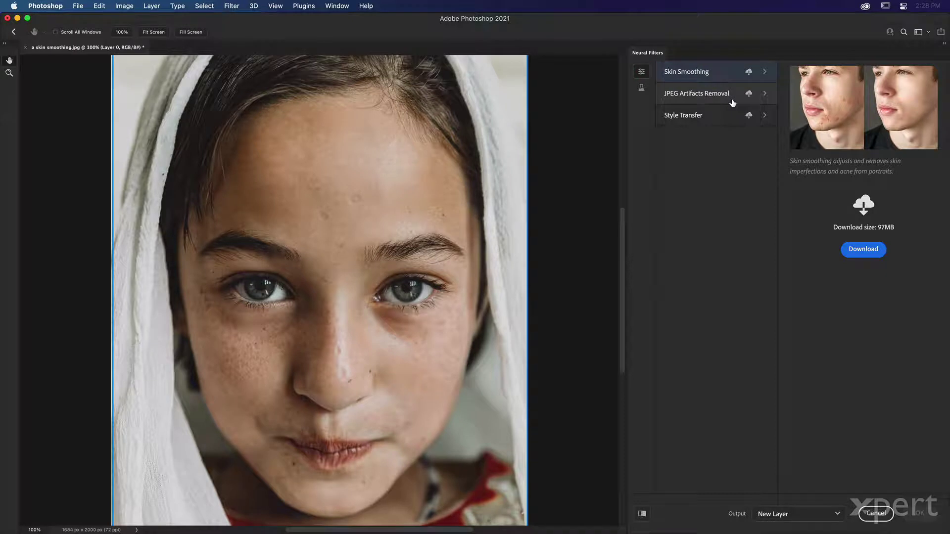
{"action": "left_click", "coordinate": [641, 88]}
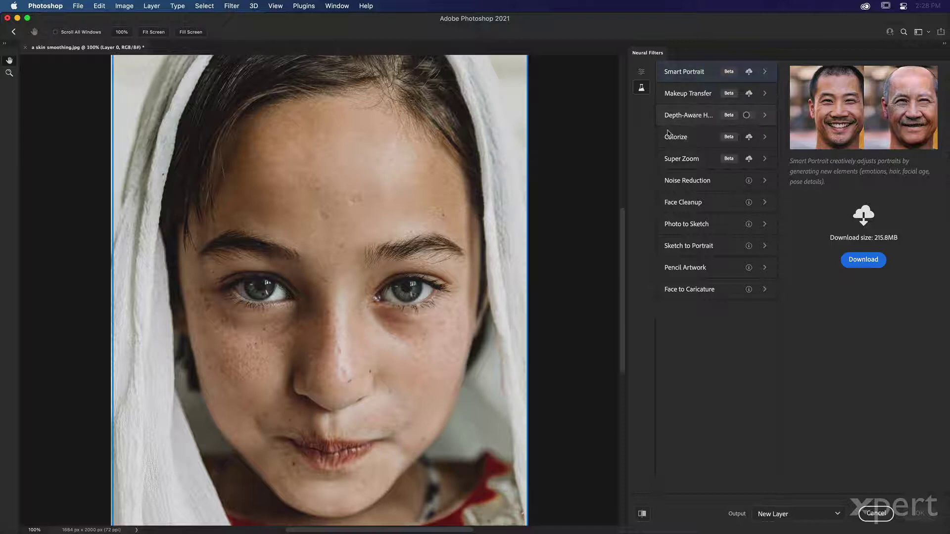
Preview Noise Reduction through Face to Caricature, ending back on Noise Reduction
{"action": "left_click", "coordinate": [710, 181]}
{"action": "left_click", "coordinate": [710, 200]}
{"action": "left_click", "coordinate": [707, 222]}
{"action": "left_click", "coordinate": [705, 248]}
{"action": "left_click", "coordinate": [703, 266]}
{"action": "left_click", "coordinate": [703, 289]}
{"action": "left_click", "coordinate": [704, 191]}
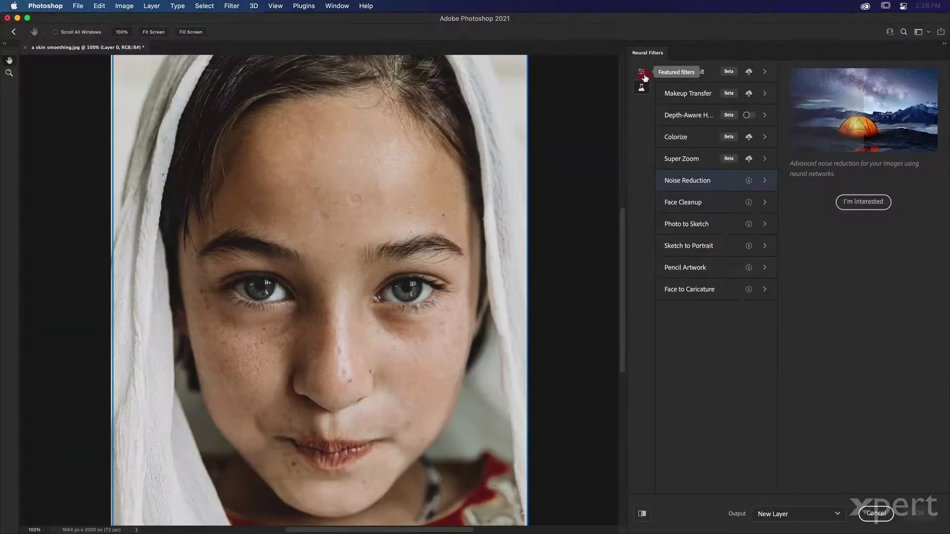
Switch back to the featured neural filters list showing Skin Smoothing
{"action": "left_click", "coordinate": [644, 76]}
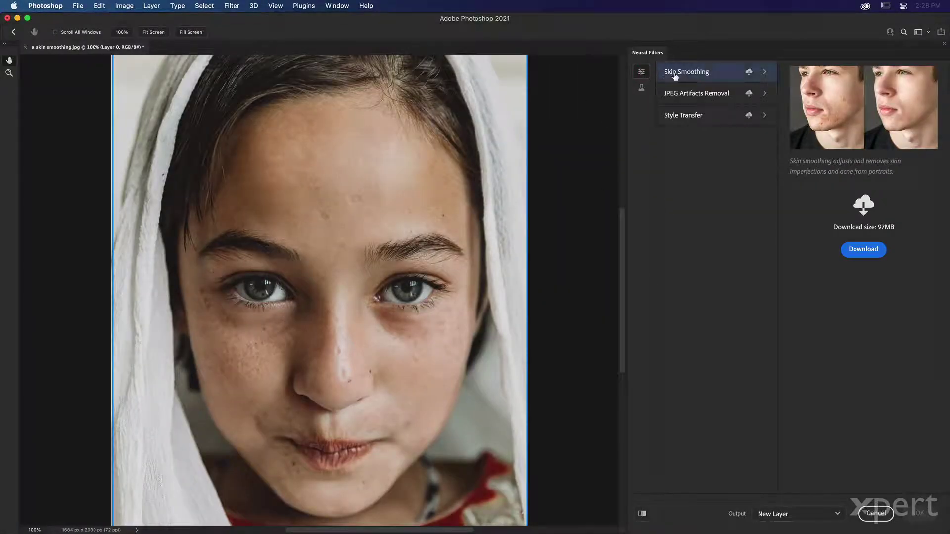
{"action": "mouse_move", "coordinate": [687, 72]}
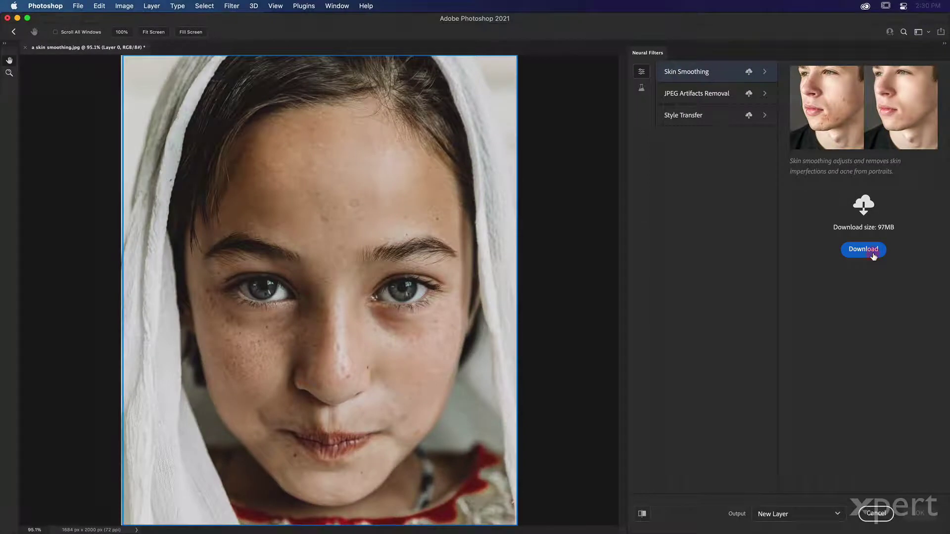
Download the 97MB Skin Smoothing filter and toggle it off and back on
{"action": "left_click", "coordinate": [873, 257]}
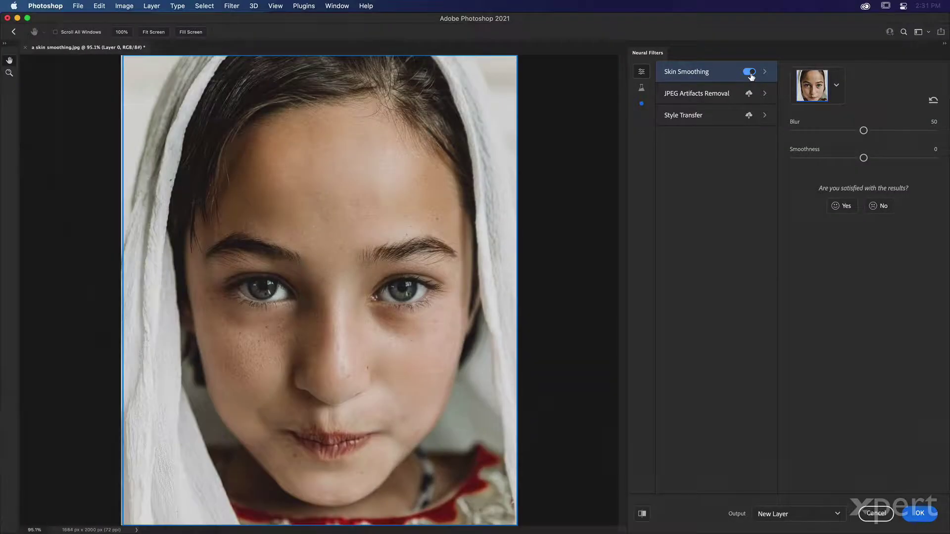
{"action": "left_click", "coordinate": [750, 73]}
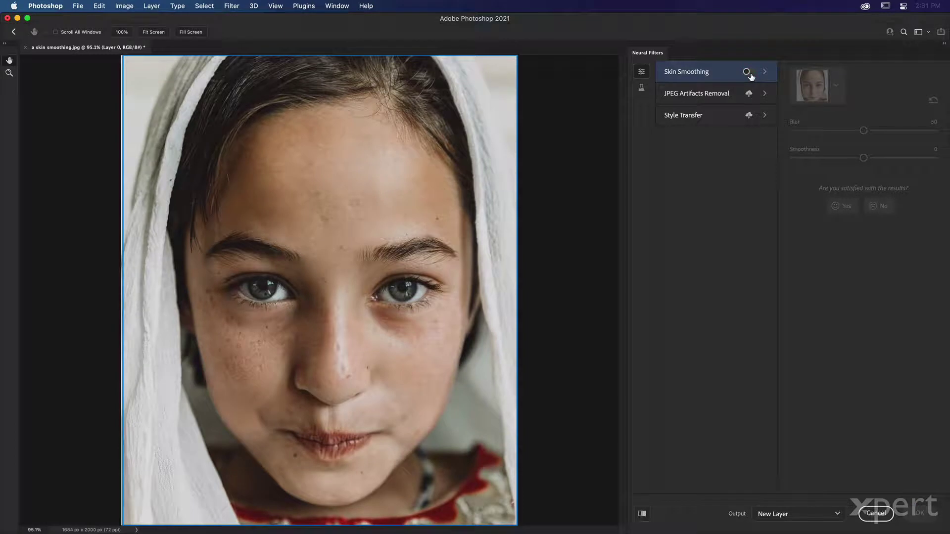
{"action": "left_click", "coordinate": [749, 73]}
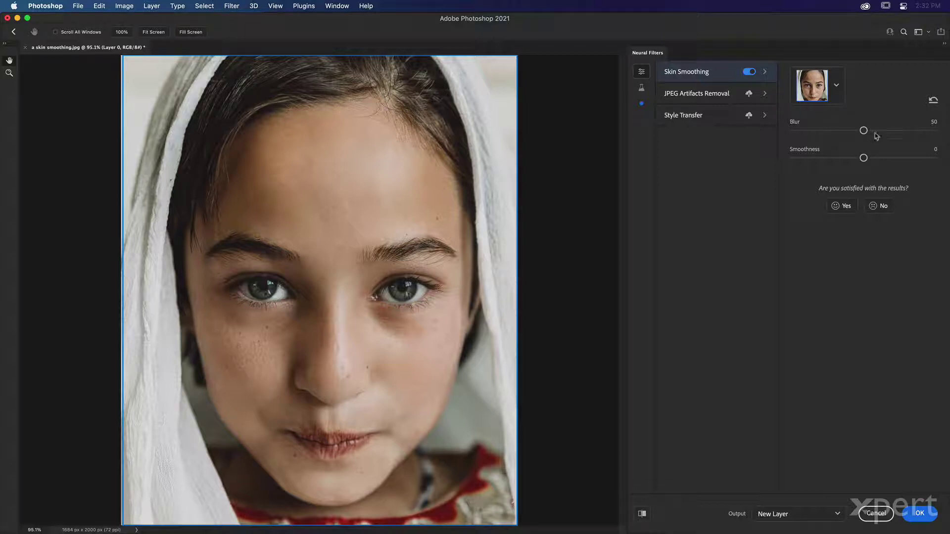
Set Skin Smoothing Blur to 100, compare with the original, then return Blur to 50
{"action": "left_click_drag", "start_coordinate": [863, 130], "coordinate": [947, 123]}
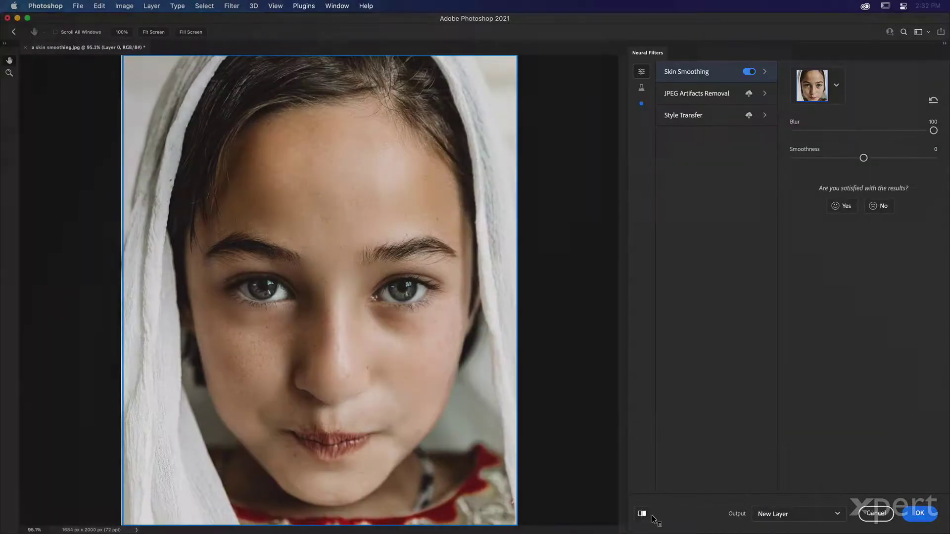
{"action": "left_click", "coordinate": [643, 515]}
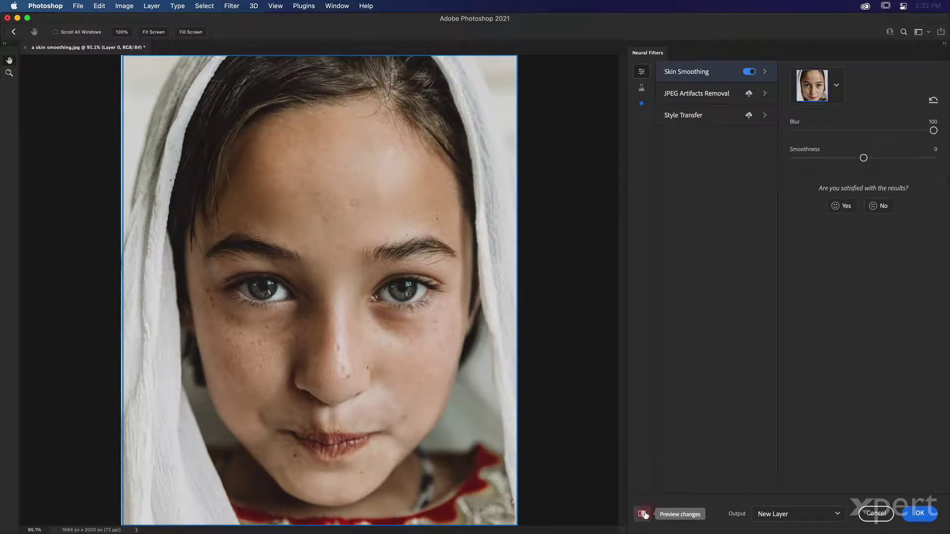
{"action": "left_click", "coordinate": [643, 514]}
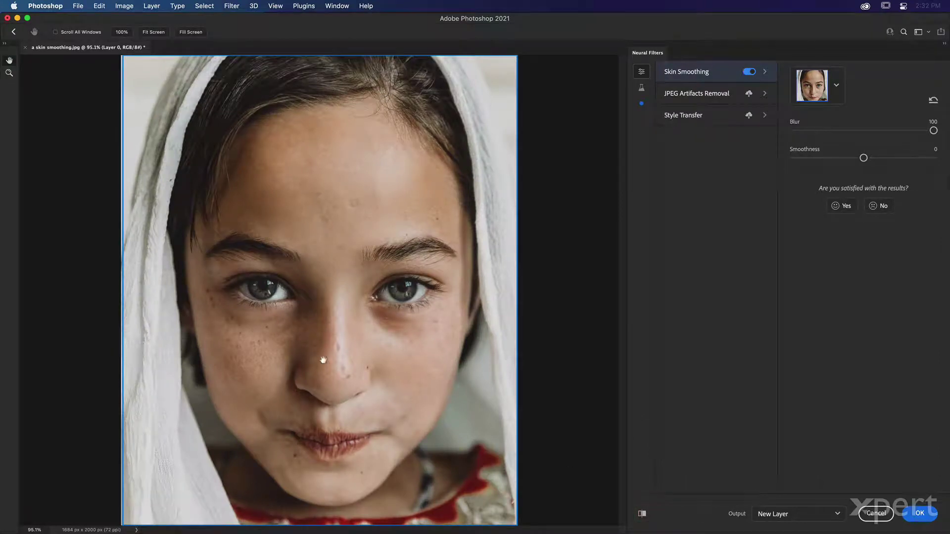
{"action": "left_click", "coordinate": [641, 512]}
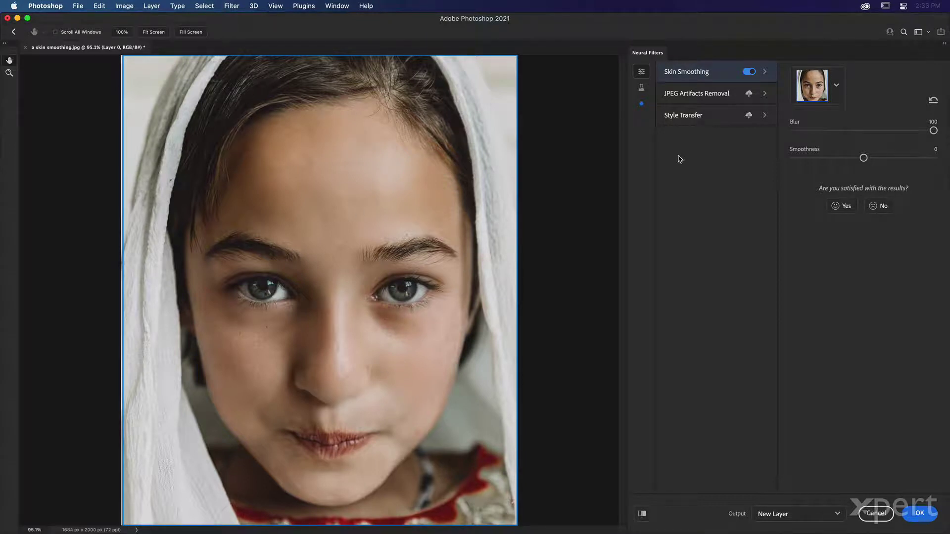
{"action": "left_click_drag", "start_coordinate": [933, 131], "coordinate": [863, 132]}
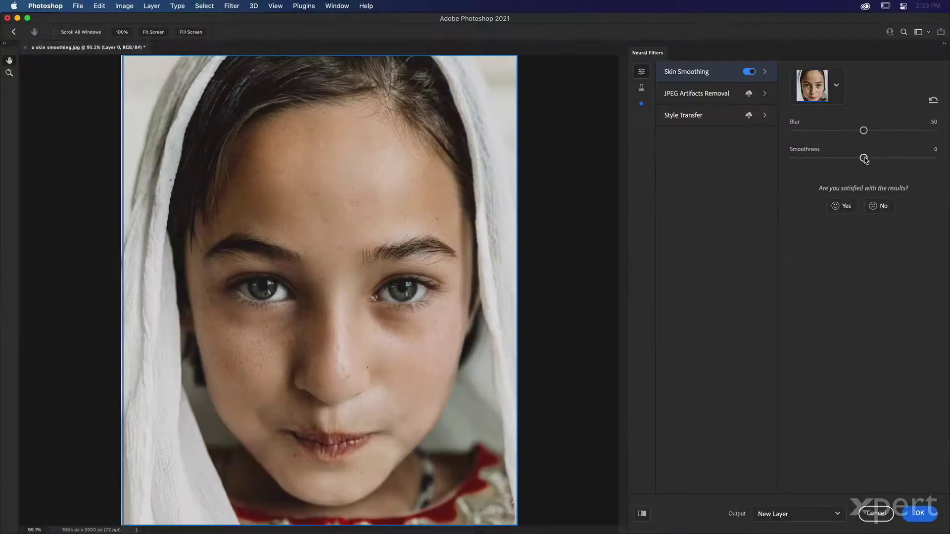
Set Smoothness to 50 and toggle the preview to compare against the unsmoothed original
{"action": "left_click_drag", "start_coordinate": [863, 158], "coordinate": [947, 150]}
{"action": "left_click", "coordinate": [643, 514]}
{"action": "left_click", "coordinate": [642, 515]}
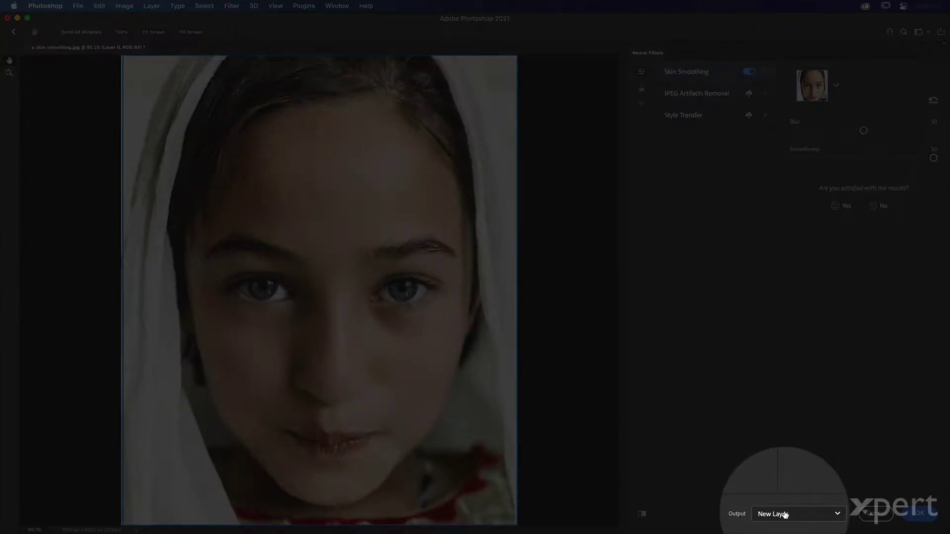
Set the Neural Filters output to Current Layer and apply Skin Smoothing
{"action": "left_click", "coordinate": [813, 514]}
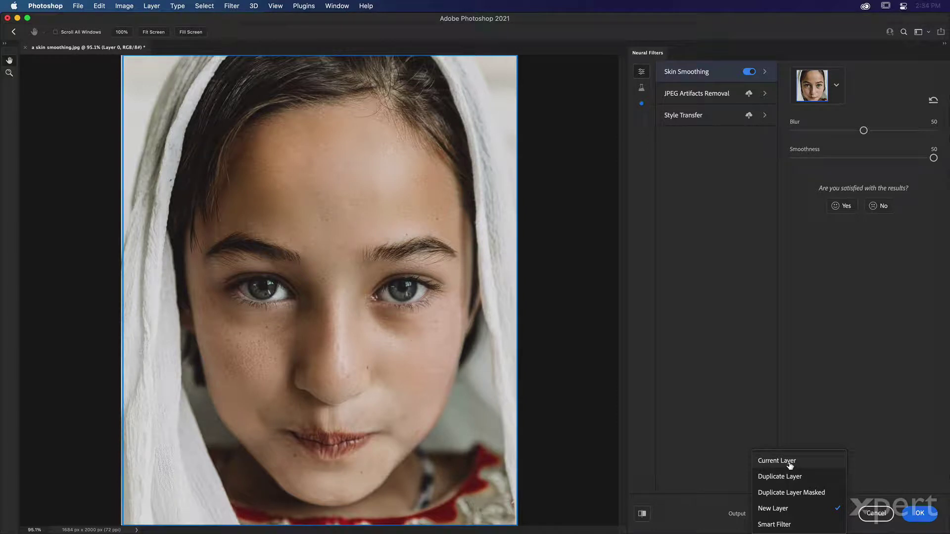
{"action": "left_click", "coordinate": [790, 462]}
{"action": "left_click", "coordinate": [921, 513]}
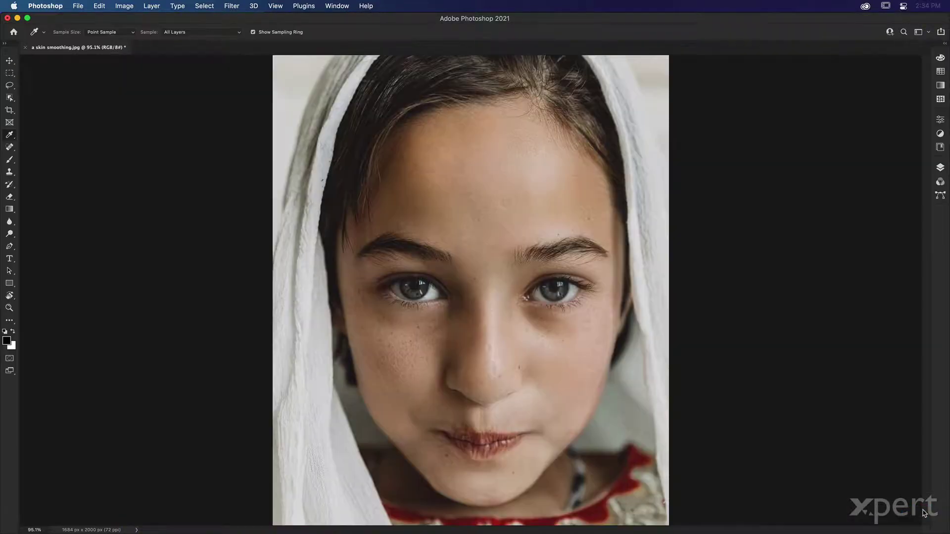
Show the Layers panel and bring up the Filter menu
{"action": "left_click", "coordinate": [940, 168]}
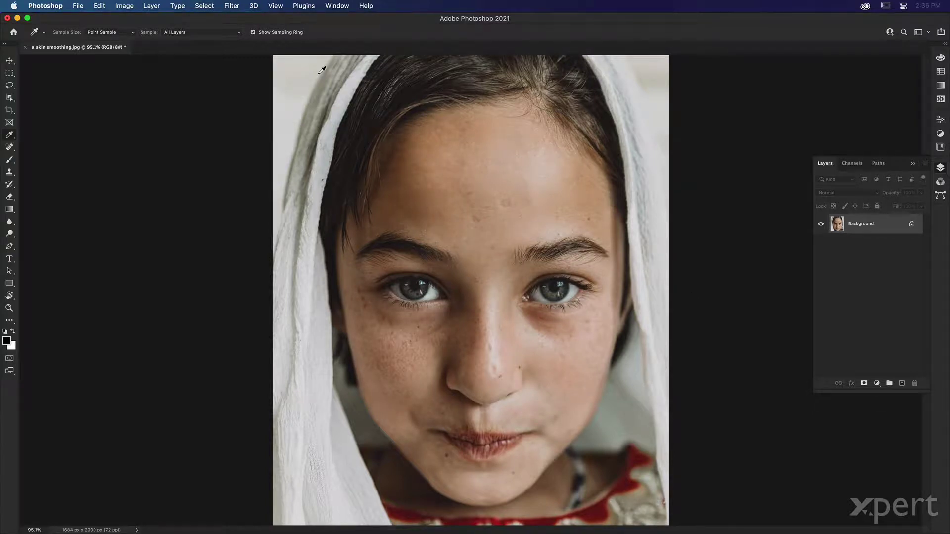
{"action": "left_click", "coordinate": [232, 6]}
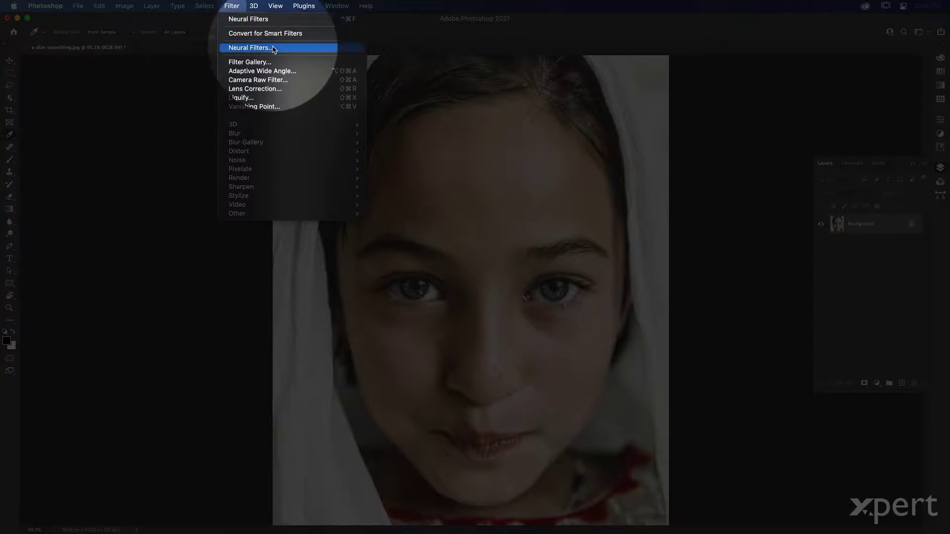
Reapply Skin Smoothing with Smoothness 50, outputting to a Duplicate Layer
{"action": "left_click", "coordinate": [273, 48]}
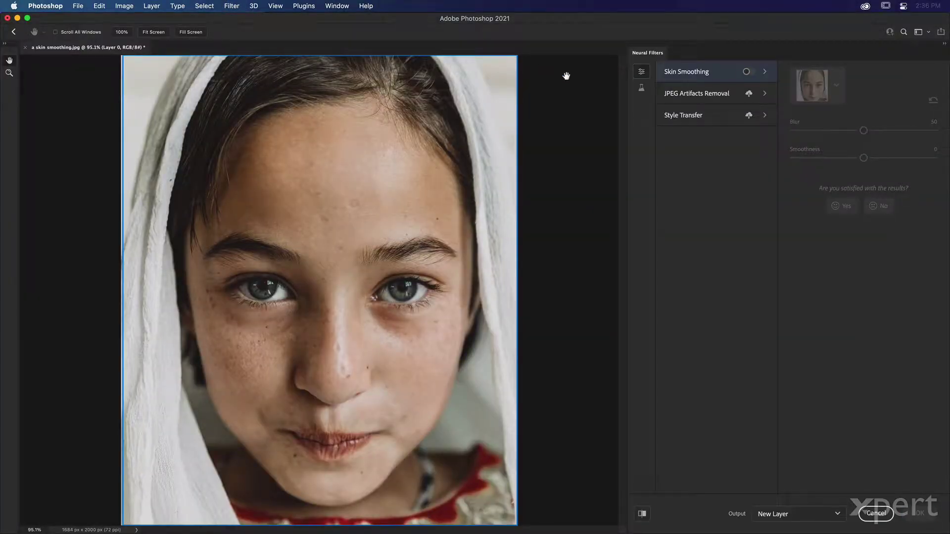
{"action": "left_click", "coordinate": [748, 73]}
{"action": "left_click_drag", "start_coordinate": [863, 158], "coordinate": [947, 158]}
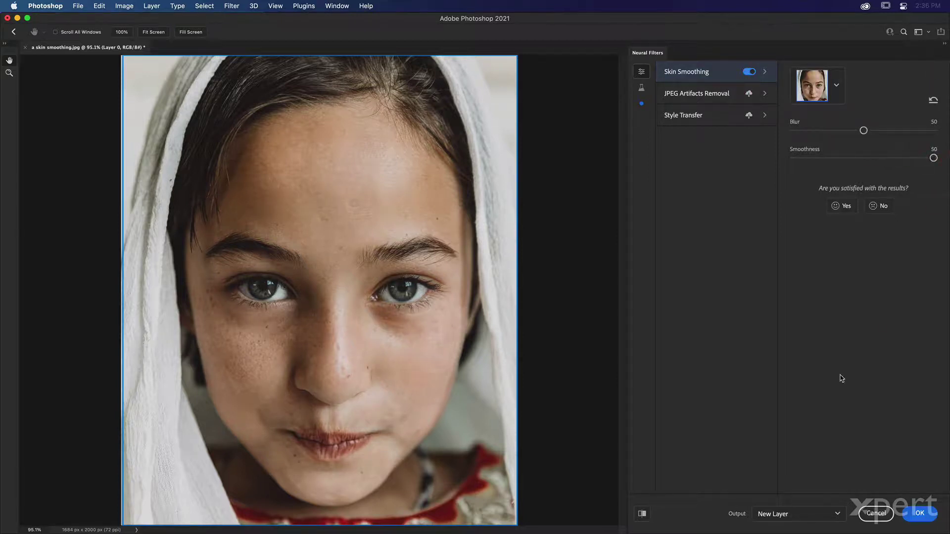
{"action": "left_click", "coordinate": [820, 516]}
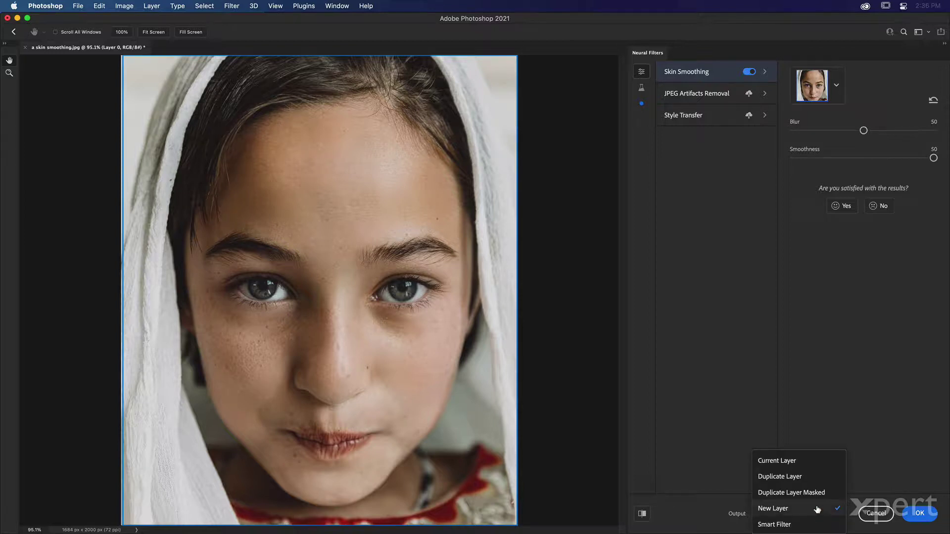
{"action": "left_click", "coordinate": [808, 477]}
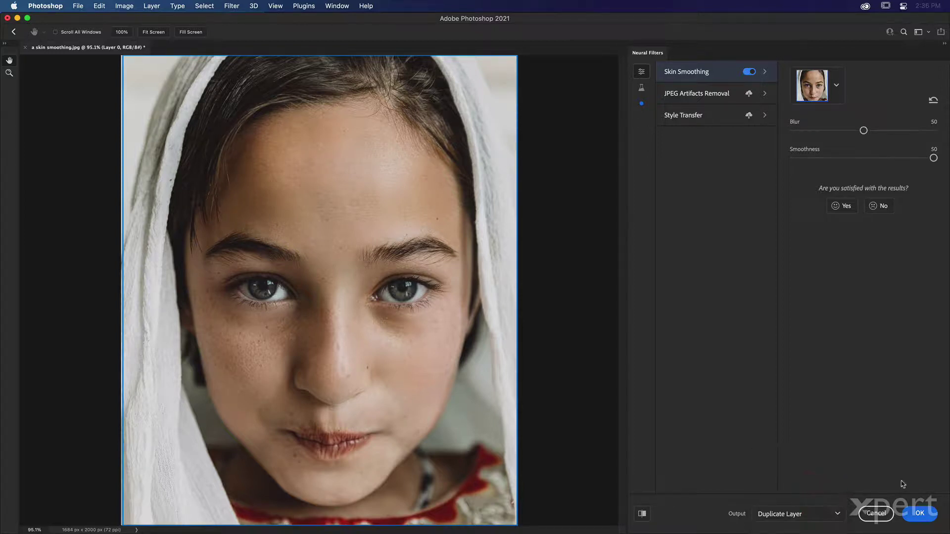
{"action": "left_click", "coordinate": [925, 513]}
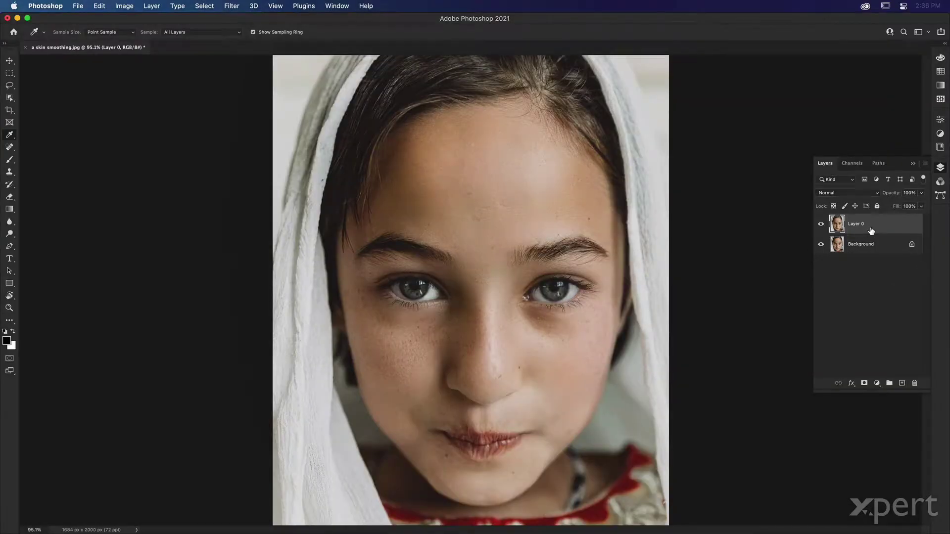
Compare Layer 0 with the original by toggling its visibility, and set its opacity to 50%
{"action": "left_click", "coordinate": [822, 224]}
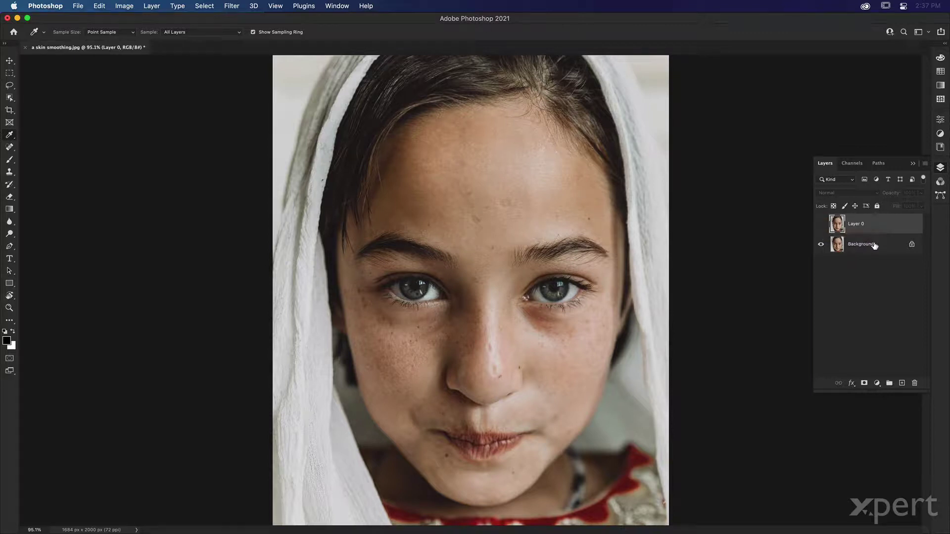
{"action": "left_click", "coordinate": [821, 224]}
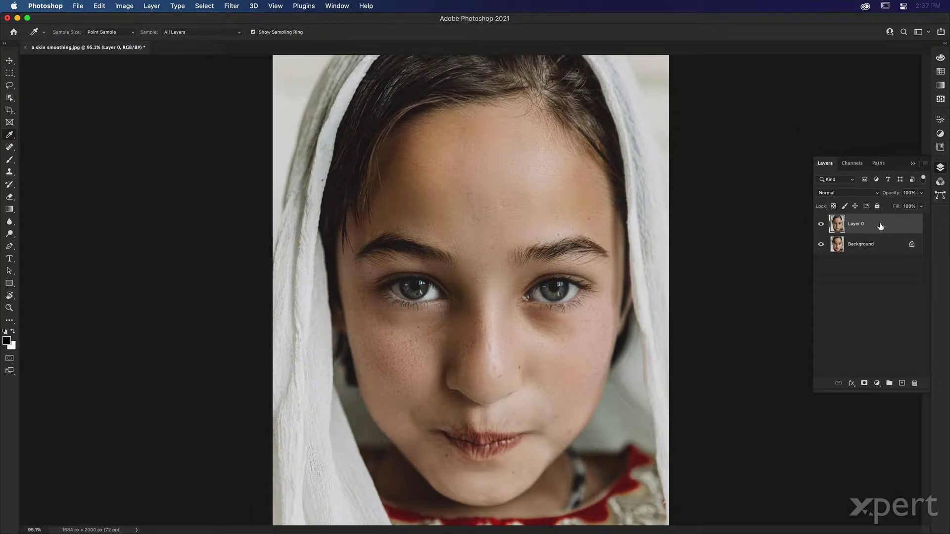
{"action": "key", "text": "5"}
{"action": "left_click", "coordinate": [820, 225]}
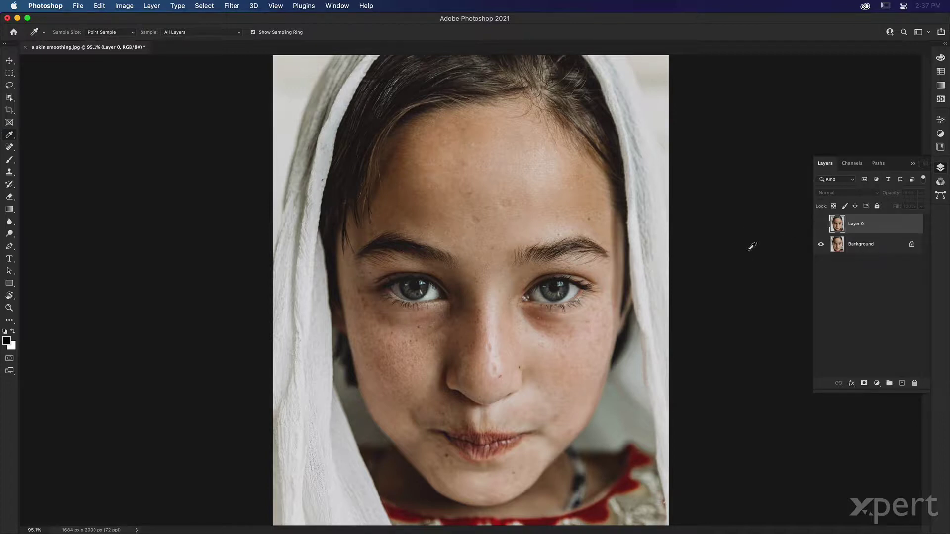
{"action": "left_click", "coordinate": [821, 224]}
Delete Layer 0, then run Neural Filters Skin Smoothing at Smoothness 50 with Duplicate Layer Masked output
{"action": "key", "text": "ctrl+comma"}
{"action": "key", "text": "Delete"}
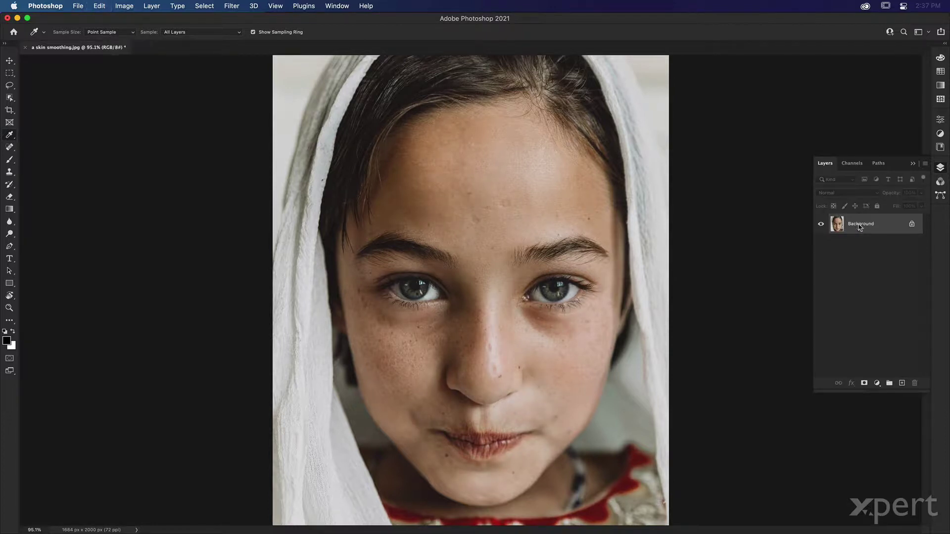
{"action": "left_click", "coordinate": [231, 5]}
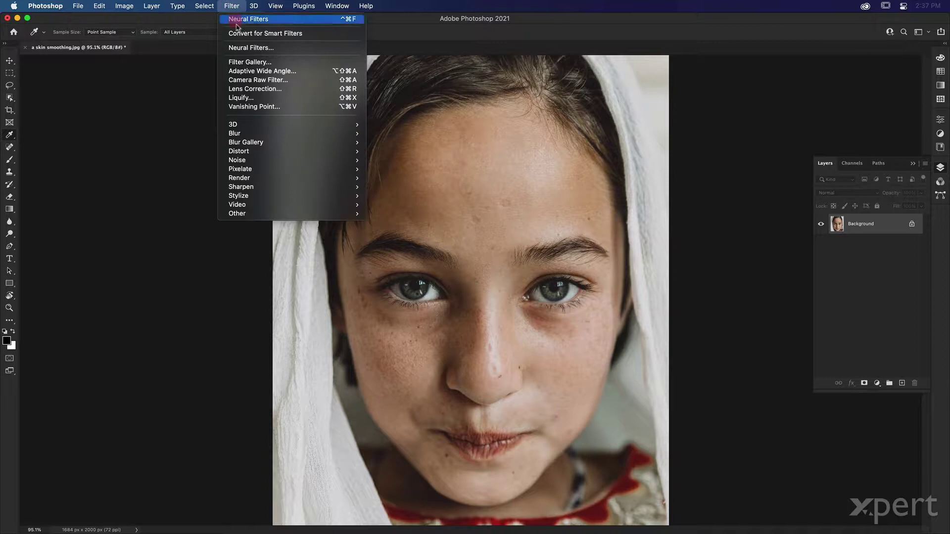
{"action": "left_click", "coordinate": [275, 49]}
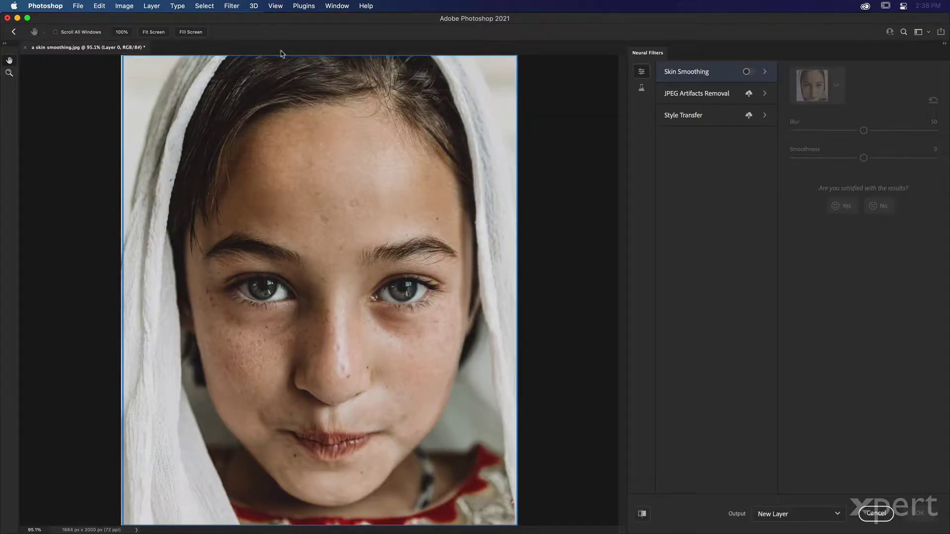
{"action": "left_click", "coordinate": [748, 71]}
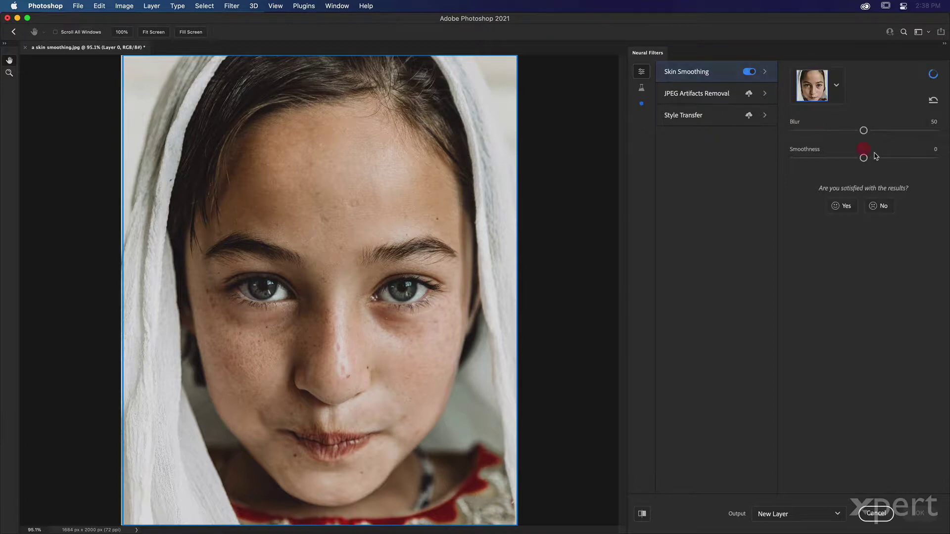
{"action": "left_click_drag", "start_coordinate": [863, 158], "coordinate": [934, 158]}
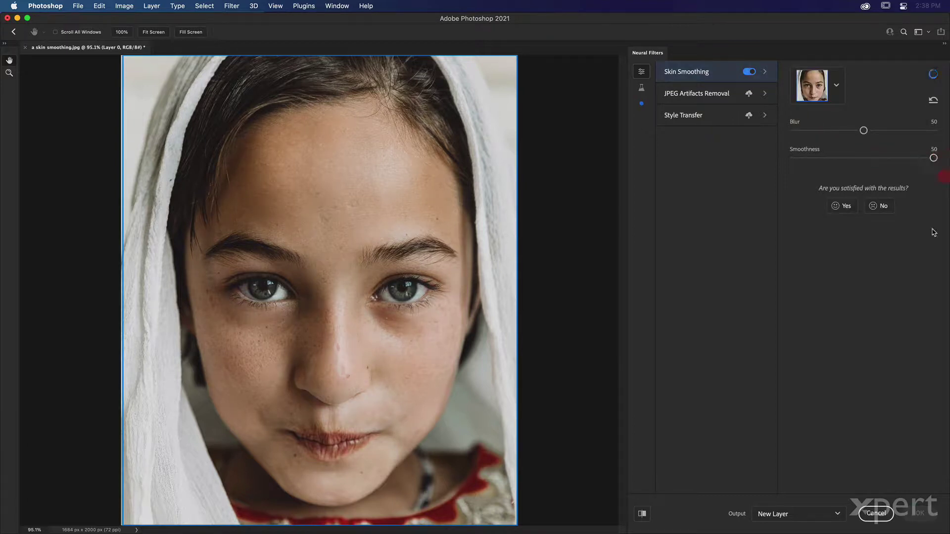
{"action": "left_click", "coordinate": [841, 517]}
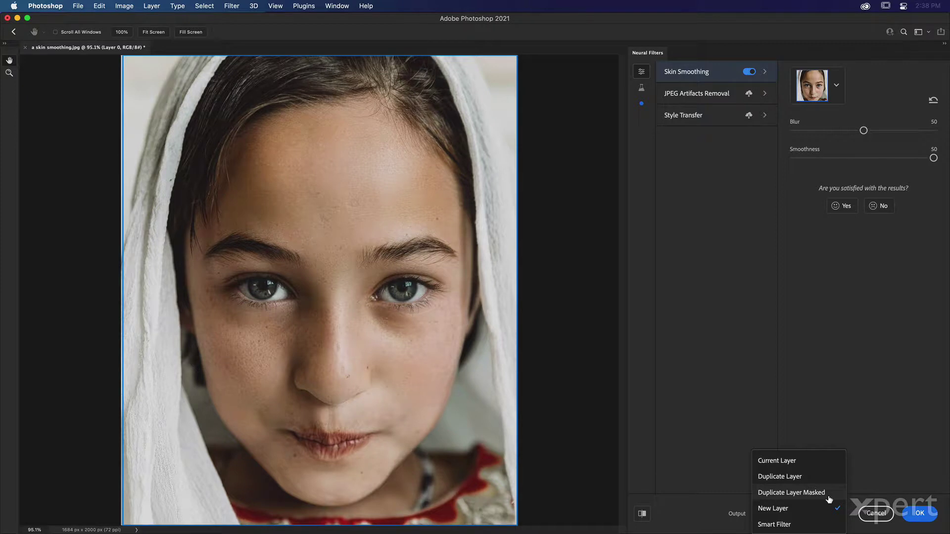
{"action": "left_click", "coordinate": [829, 493]}
{"action": "left_click", "coordinate": [919, 513]}
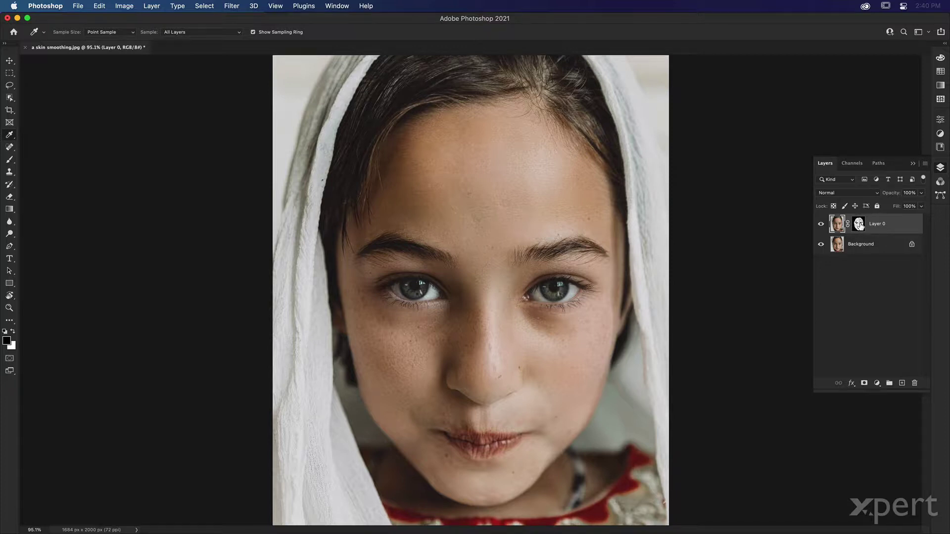
Hide Background, toggle Layer 0's mask off and on, then show the mask on canvas
{"action": "left_click", "coordinate": [822, 244]}
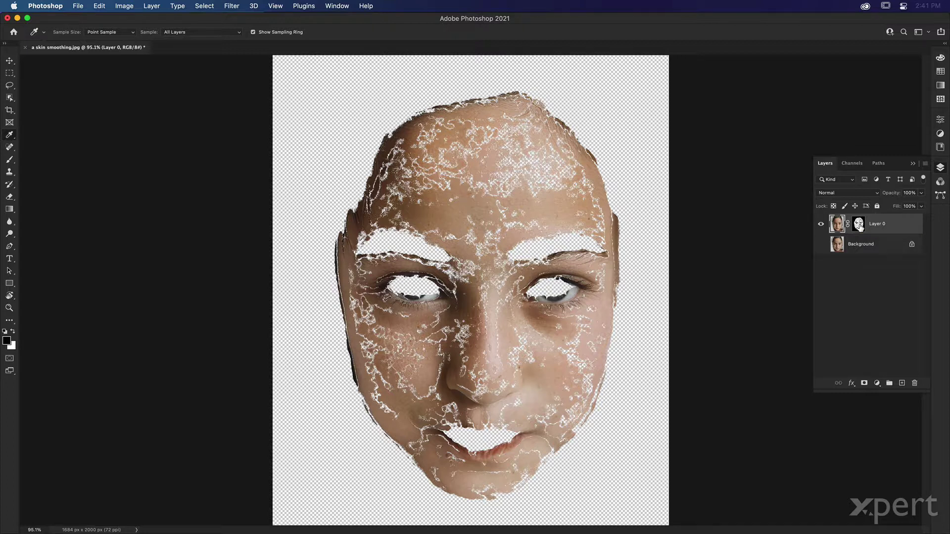
{"action": "left_click", "coordinate": [860, 227], "text": "shift"}
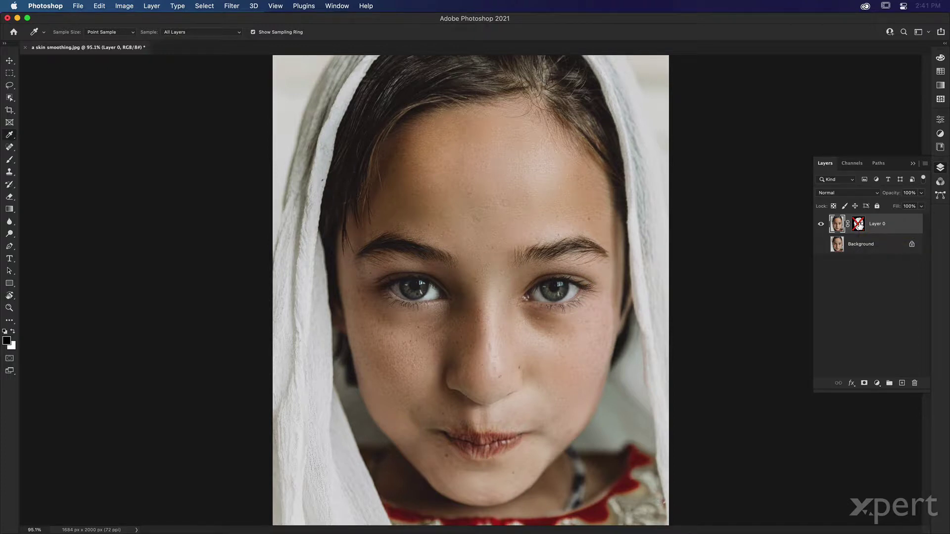
{"action": "left_click", "coordinate": [859, 225], "text": "shift"}
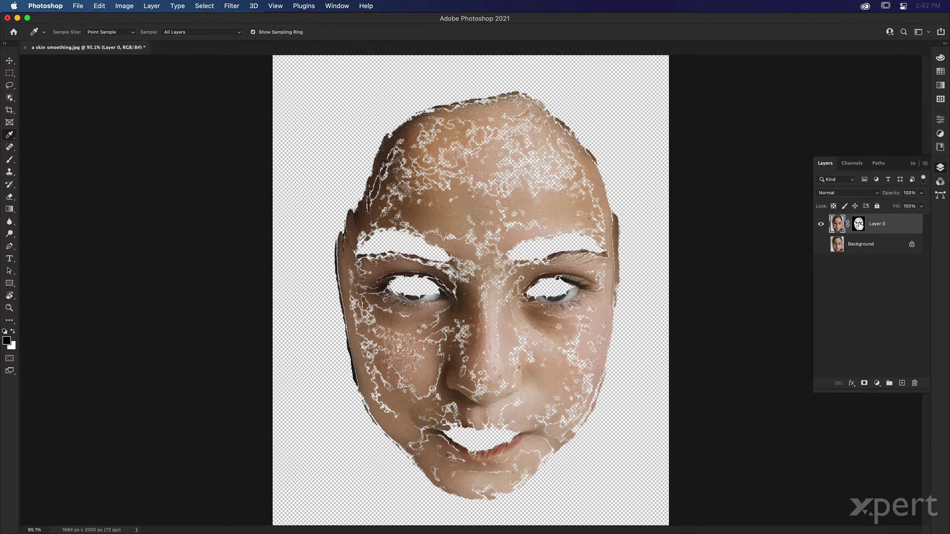
{"action": "left_click", "coordinate": [859, 225], "text": "alt"}
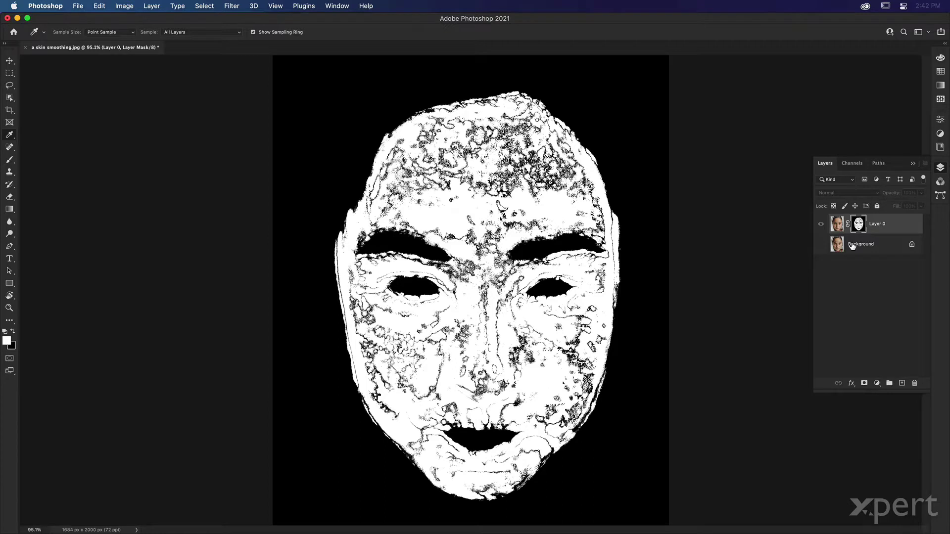
Undo recent changes to step back toward the original photo
{"action": "key", "text": "super+z"}
{"action": "key", "text": "super+shift+z"}
{"action": "key", "text": "super+z"}
{"action": "key", "text": "super+z"}
{"action": "key", "text": "super+shift+z"}
{"action": "key", "text": "super+z"}
{"action": "key", "text": "super+z"}
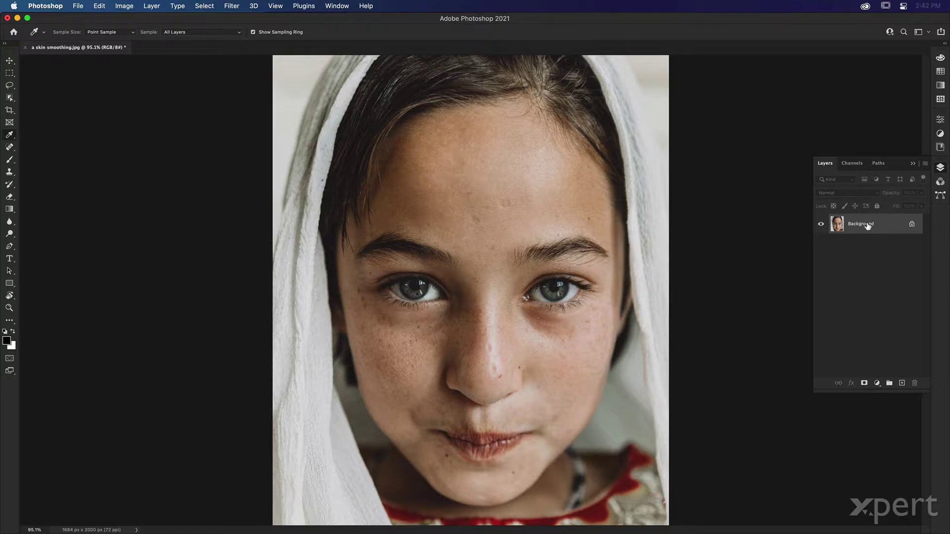
Apply Skin Smoothing at Smoothness 50 as a new layer, then hide the Background
{"action": "left_click", "coordinate": [236, 5]}
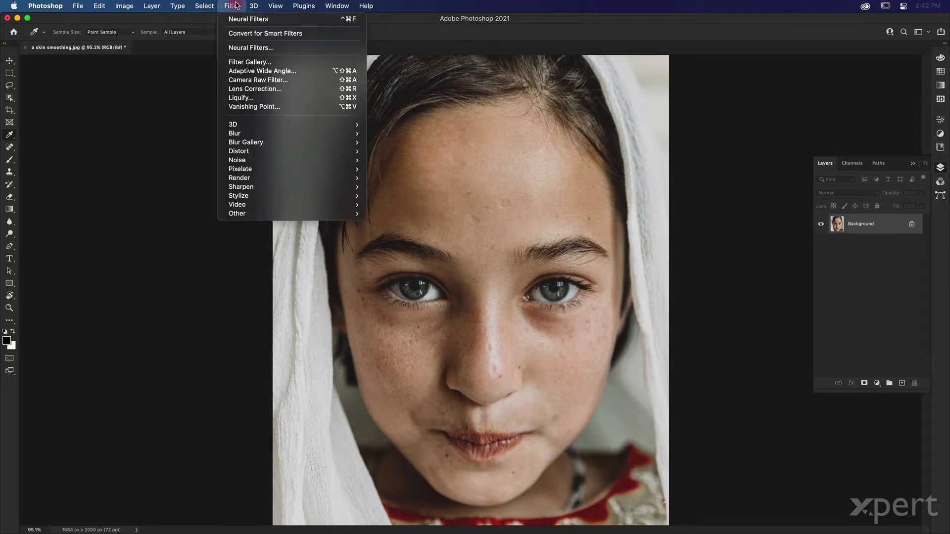
{"action": "left_click", "coordinate": [264, 49]}
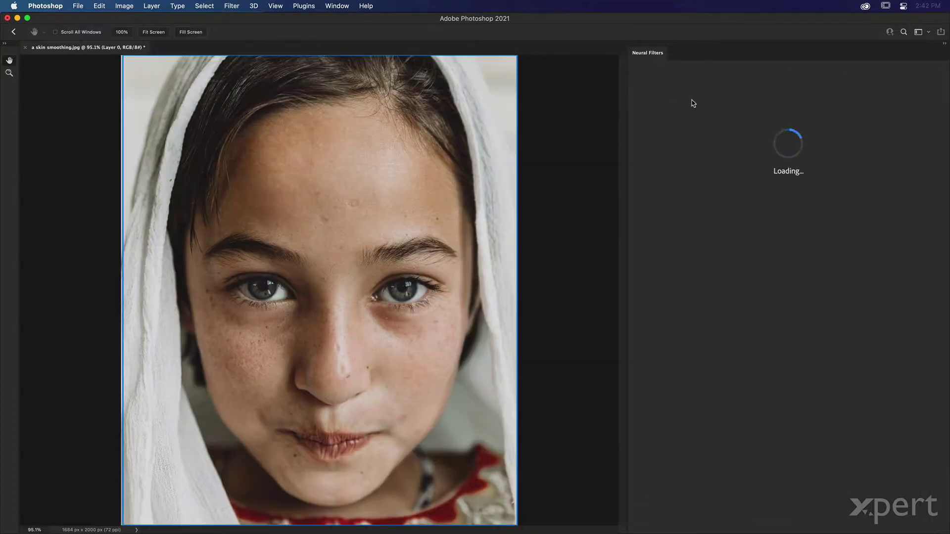
{"action": "left_click", "coordinate": [747, 71]}
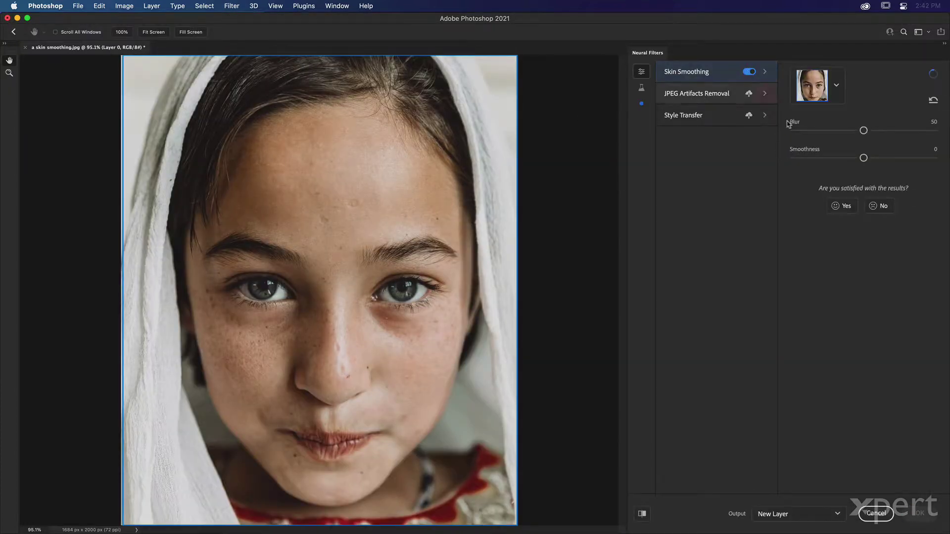
{"action": "left_click_drag", "start_coordinate": [864, 158], "coordinate": [933, 158]}
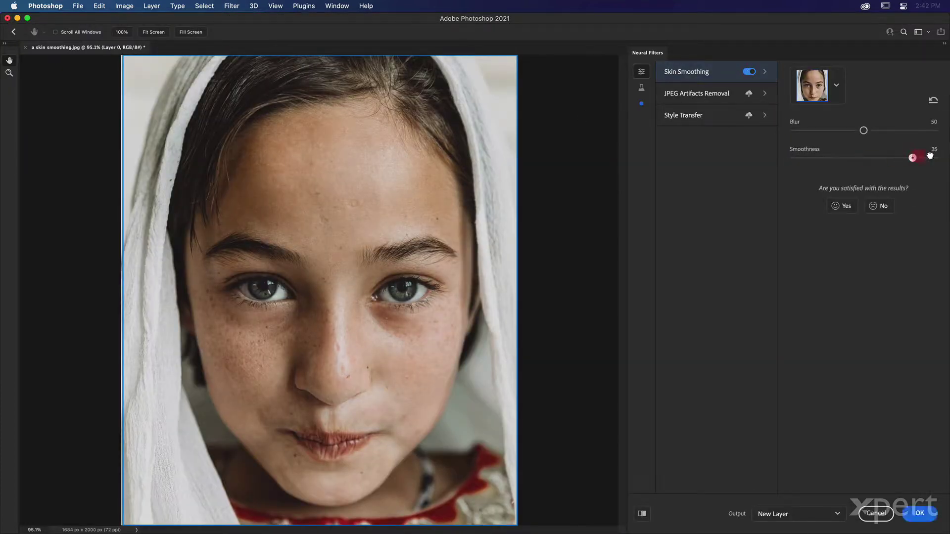
{"action": "left_click", "coordinate": [835, 514]}
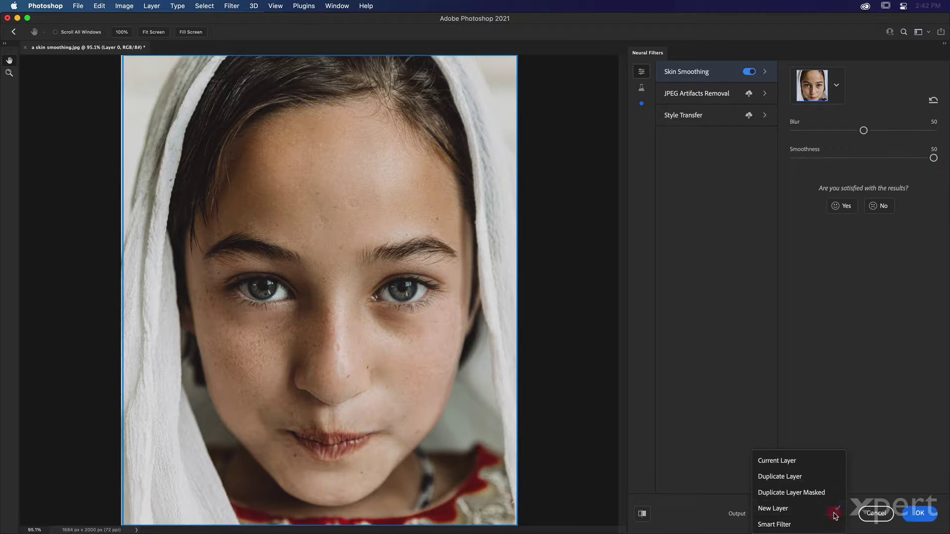
{"action": "left_click", "coordinate": [794, 509]}
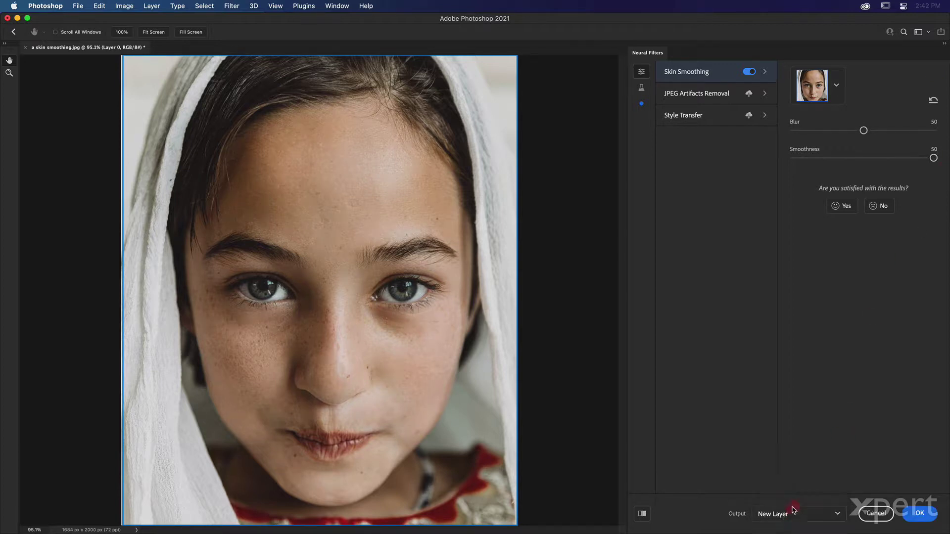
{"action": "left_click", "coordinate": [919, 514]}
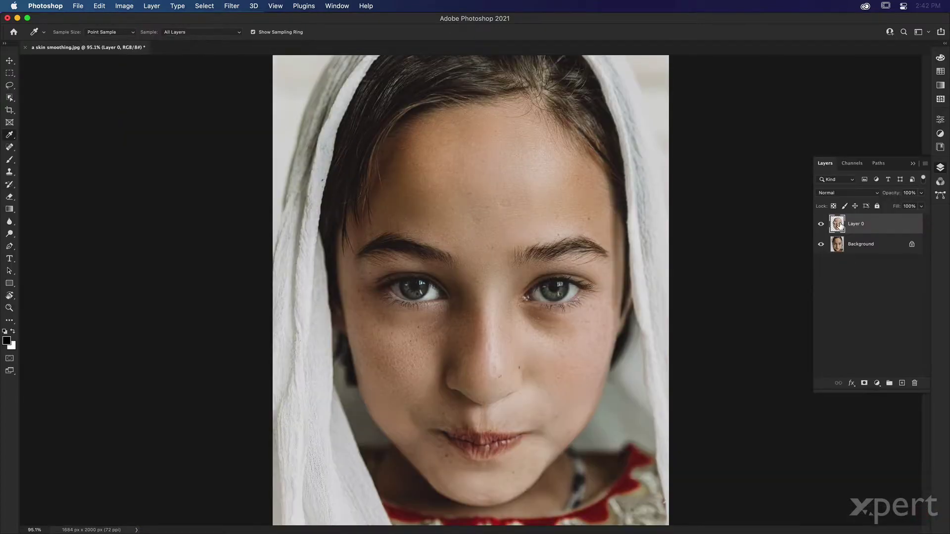
{"action": "left_click", "coordinate": [821, 244]}
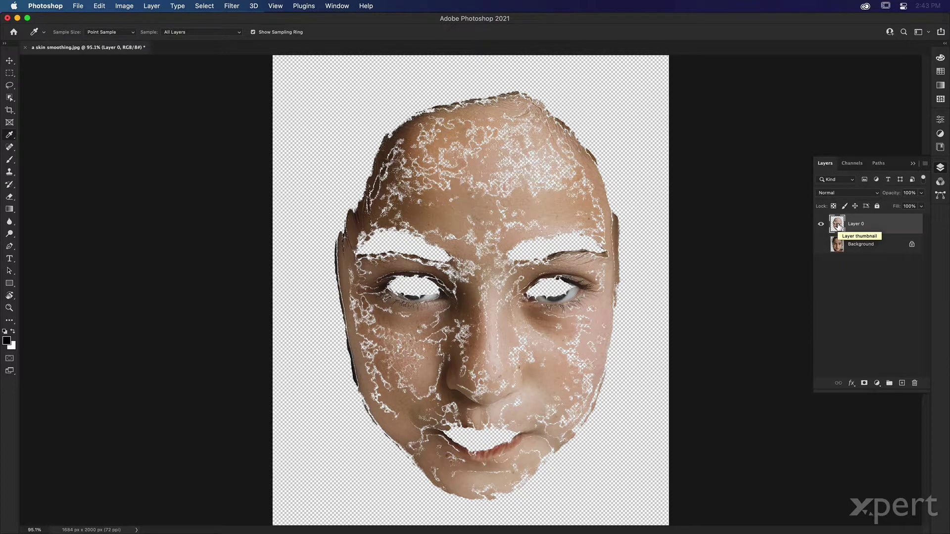
Delete the smoothed Layer 0
{"action": "key", "text": "Delete"}
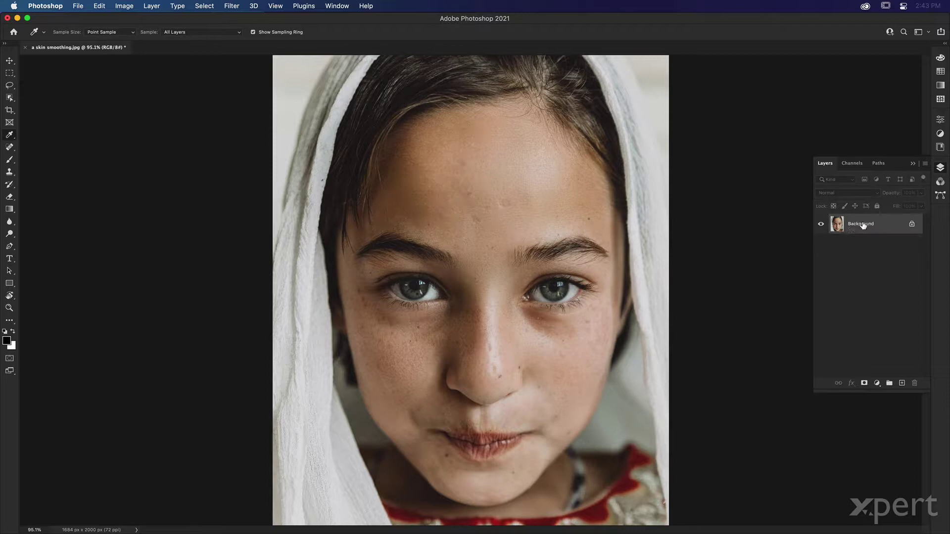
Run Neural Filters Skin Smoothing at Smoothness 50 with output set to Smart Filter
{"action": "left_click", "coordinate": [236, 7]}
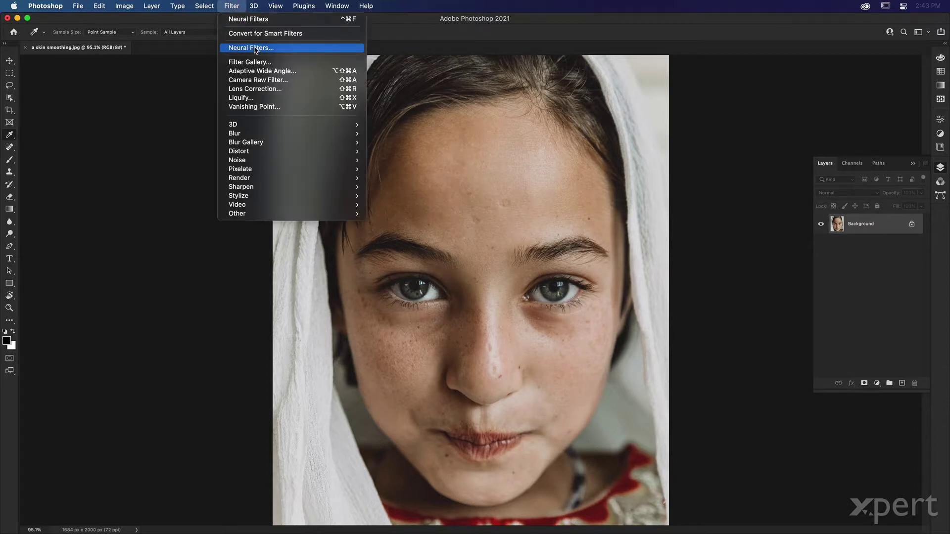
{"action": "left_click", "coordinate": [255, 49]}
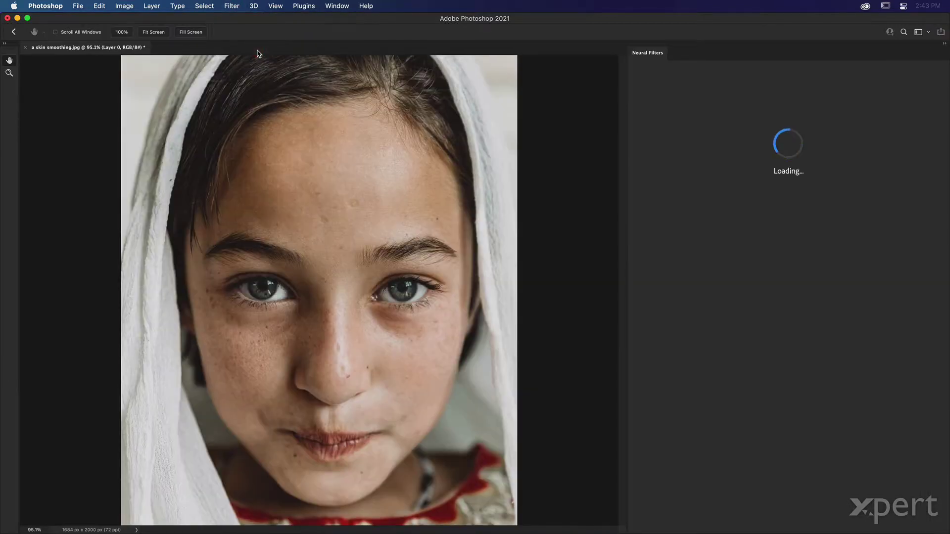
{"action": "left_click", "coordinate": [749, 72]}
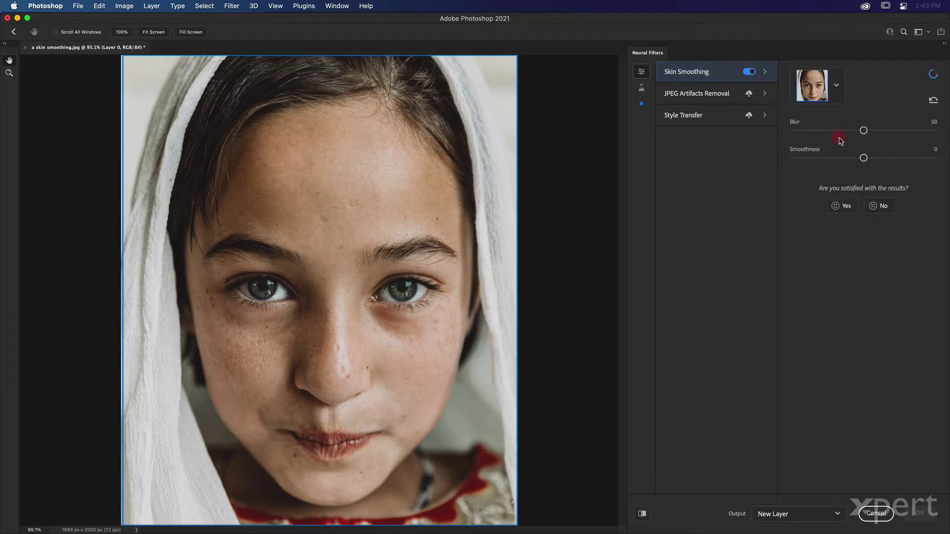
{"action": "left_click_drag", "start_coordinate": [863, 158], "coordinate": [934, 158]}
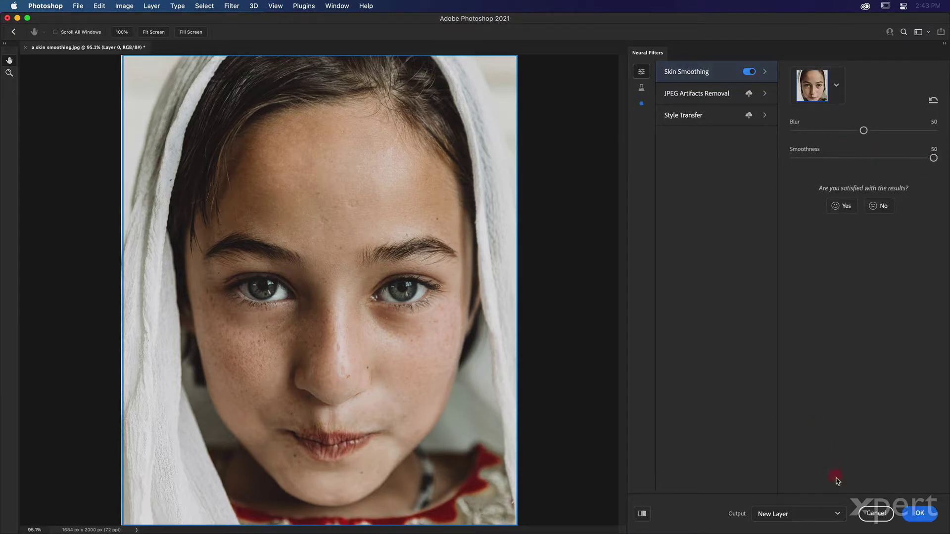
{"action": "left_click", "coordinate": [837, 515]}
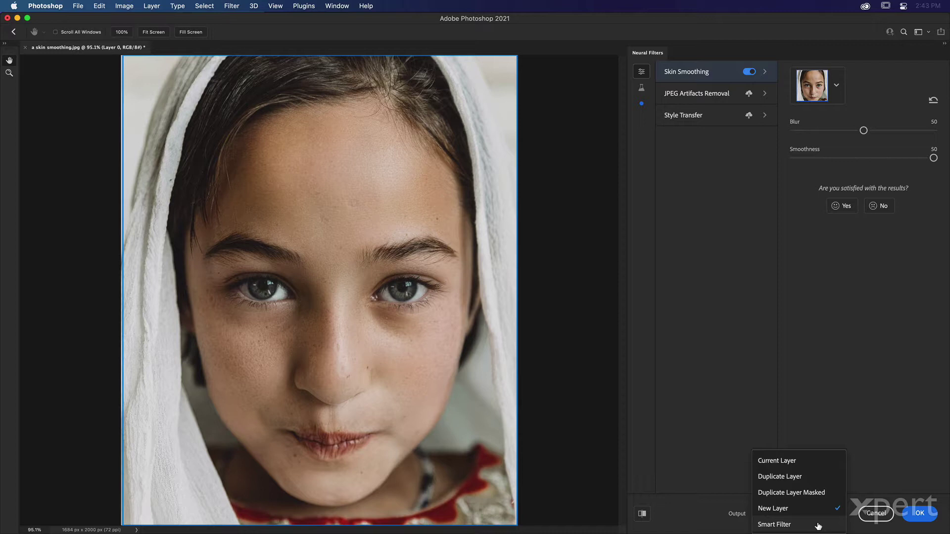
{"action": "left_click", "coordinate": [818, 525]}
{"action": "left_click", "coordinate": [923, 513]}
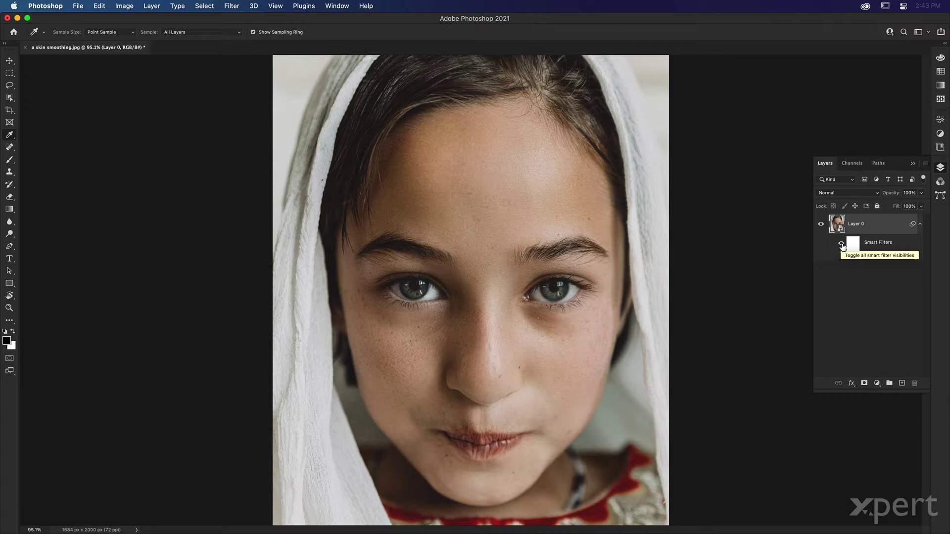
Toggle the Smart Filters visibility to compare, then bring up the Neural Filters blending options
{"action": "left_click", "coordinate": [841, 245]}
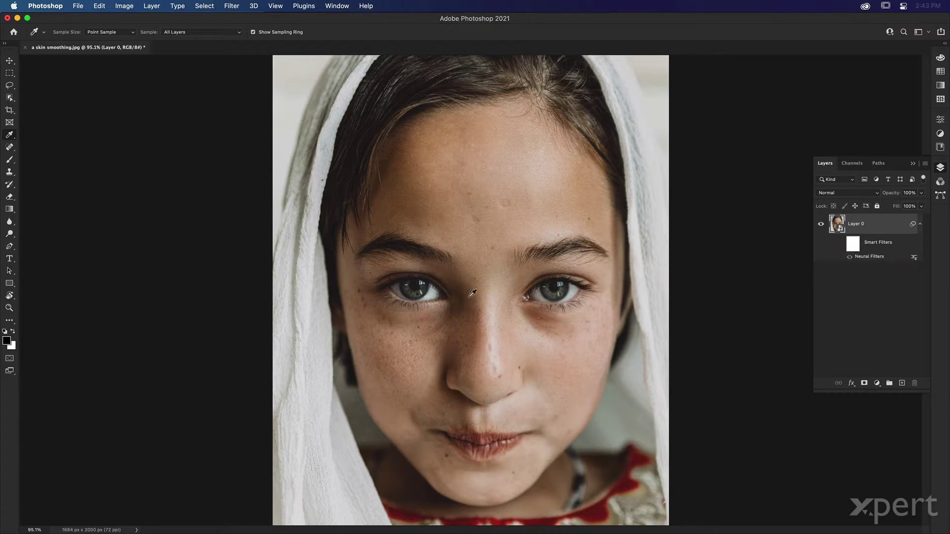
{"action": "left_click", "coordinate": [841, 246]}
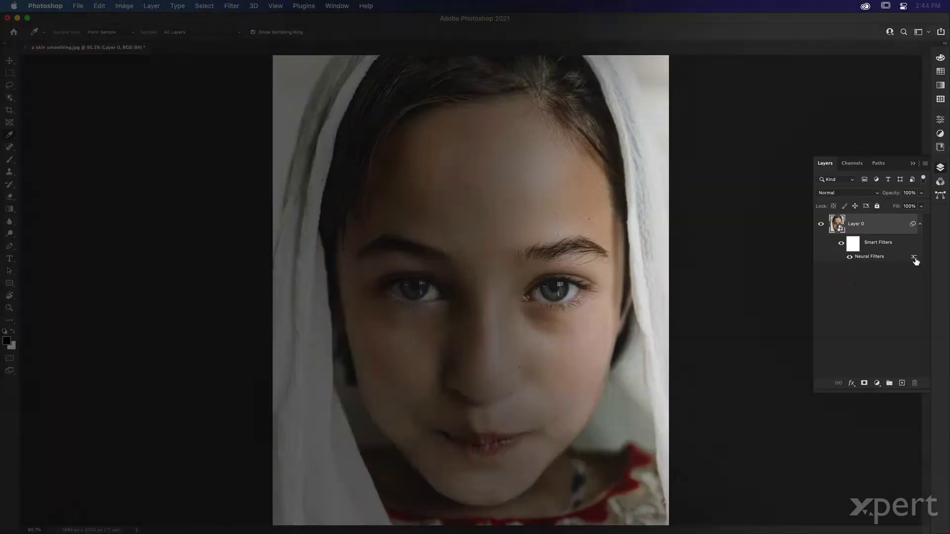
{"action": "left_click", "coordinate": [915, 258]}
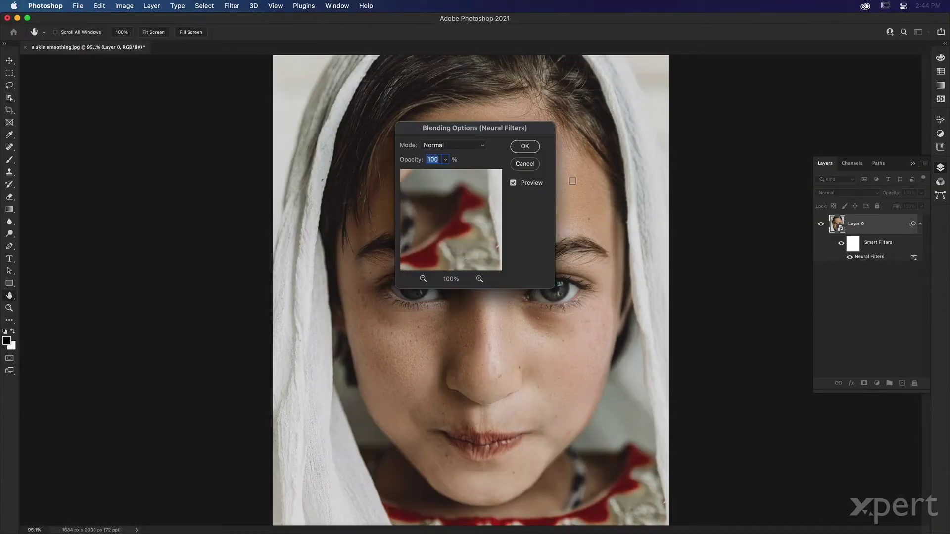
Set the Neural Filters blending to Multiply mode at about 51% opacity
{"action": "left_click", "coordinate": [476, 145]}
{"action": "left_click", "coordinate": [469, 182]}
{"action": "left_click_drag", "start_coordinate": [477, 134], "coordinate": [753, 96]}
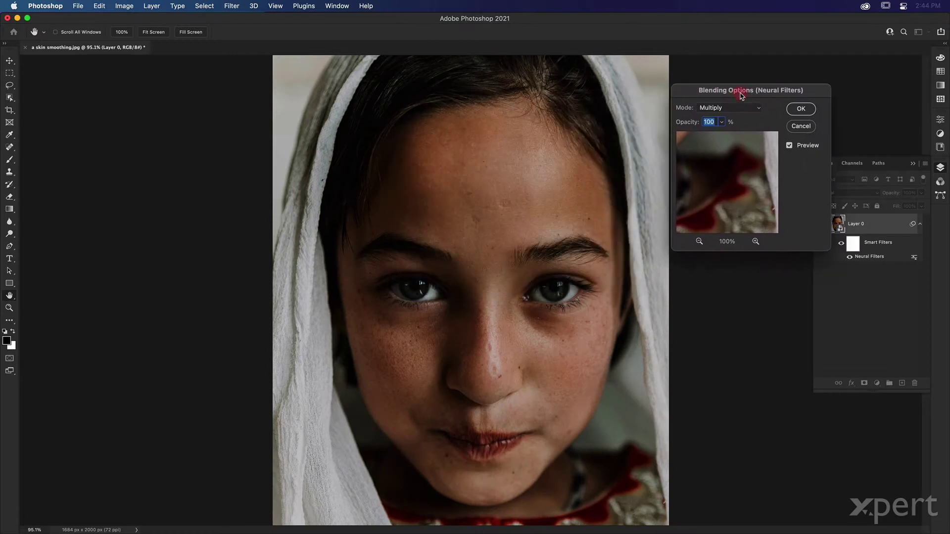
{"action": "left_click", "coordinate": [722, 122]}
{"action": "left_click_drag", "start_coordinate": [726, 134], "coordinate": [701, 134]}
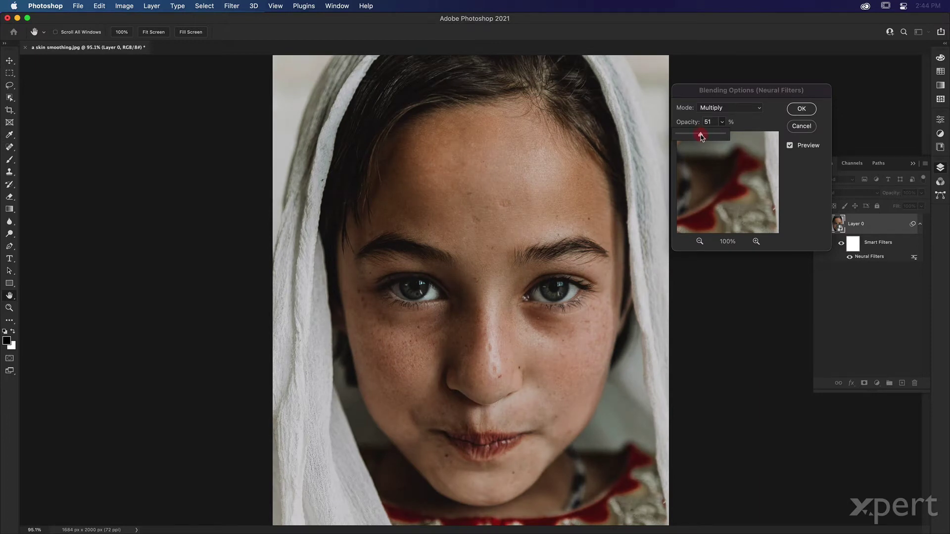
{"action": "left_click", "coordinate": [802, 108]}
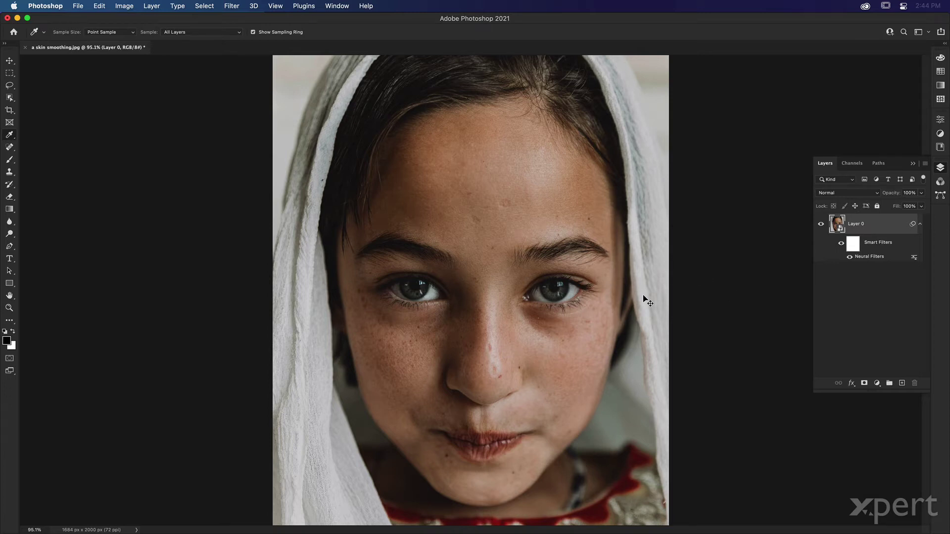
Undo the Multiply blending options change
{"action": "key", "text": "super+z"}
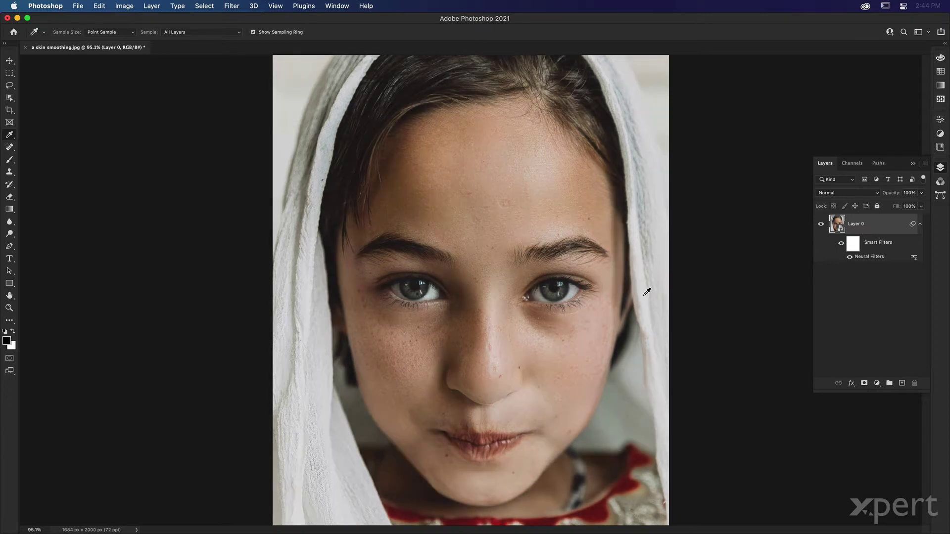